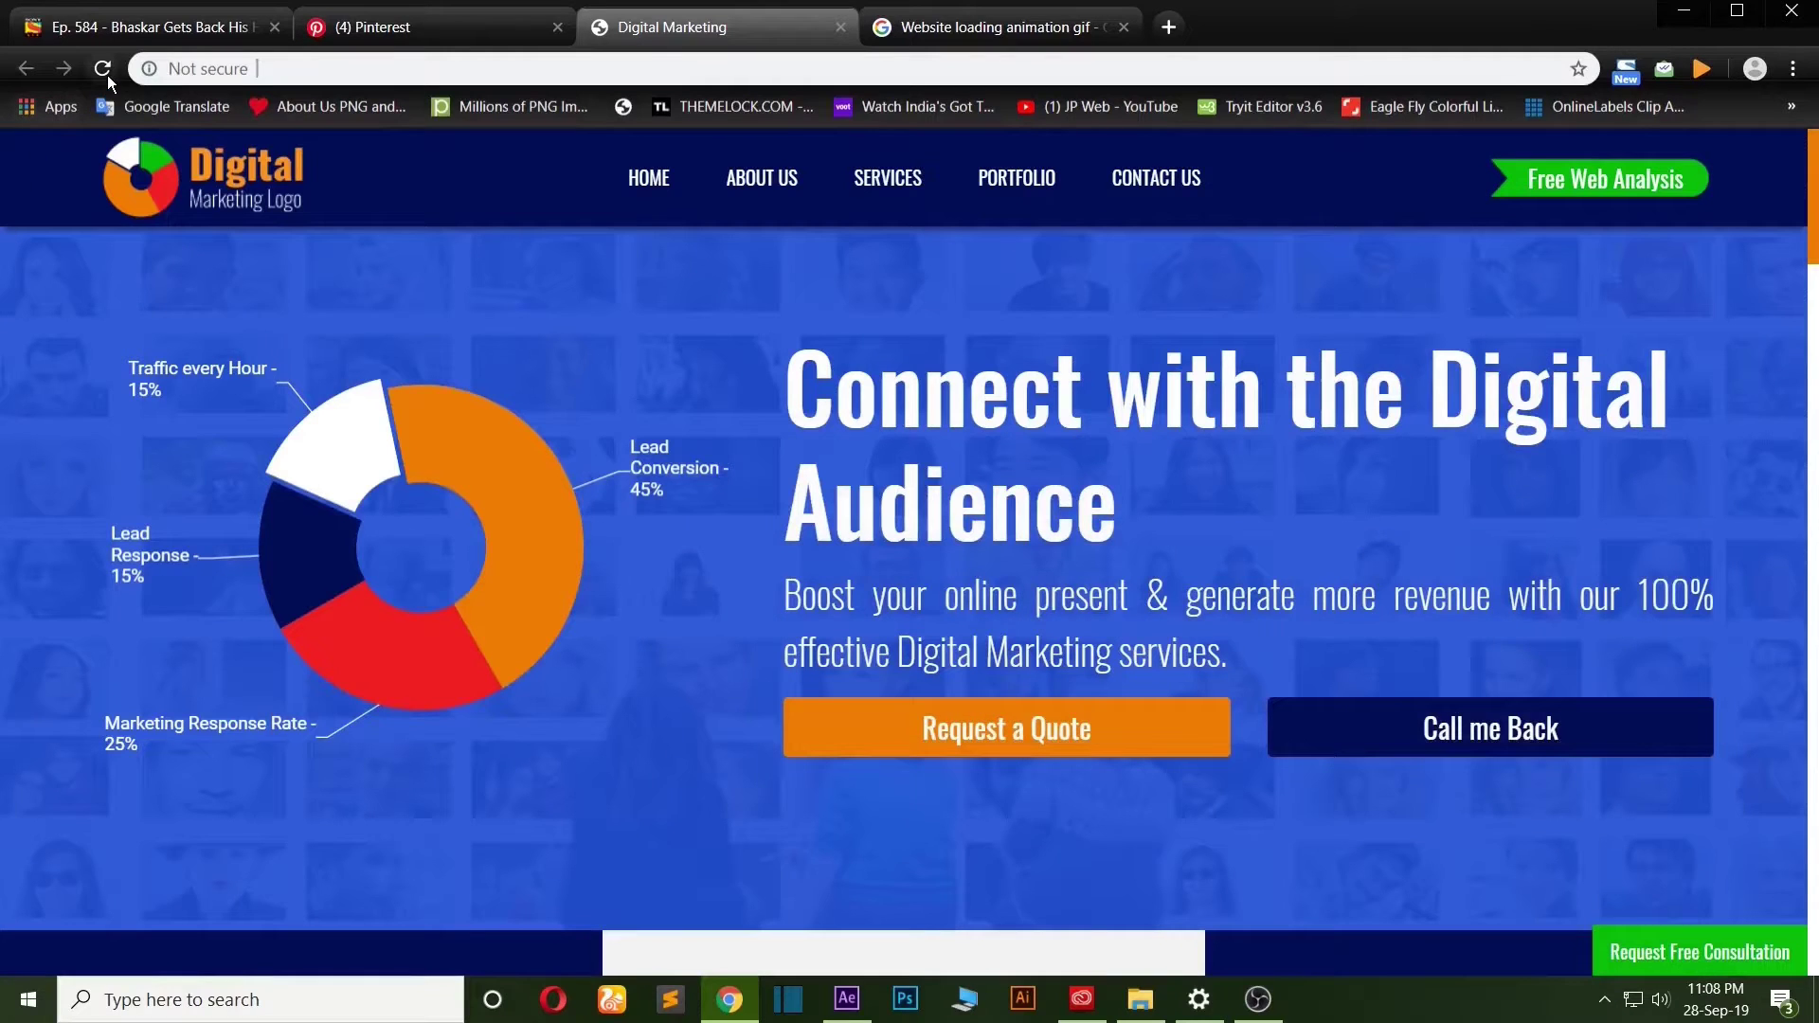
Reload the Digital Marketing page and scroll down to the Industries We Serve section.
click(104, 72)
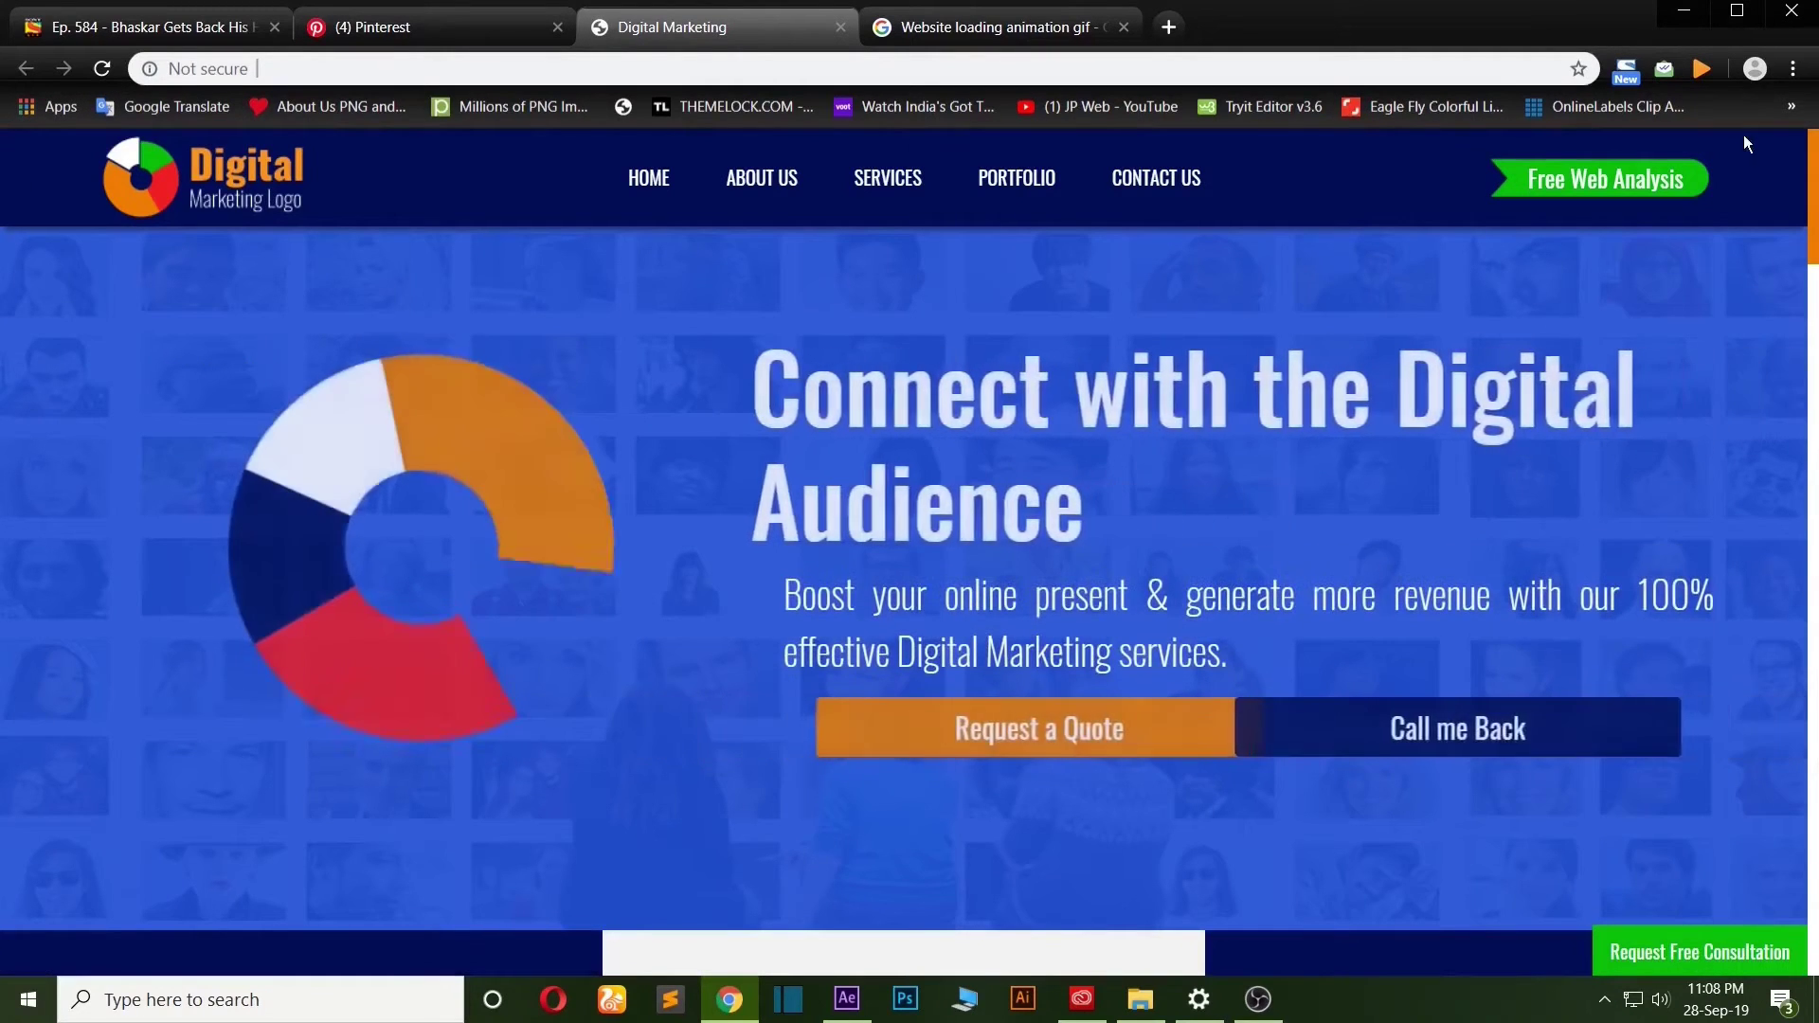
scroll(1814, 370, down, 10)
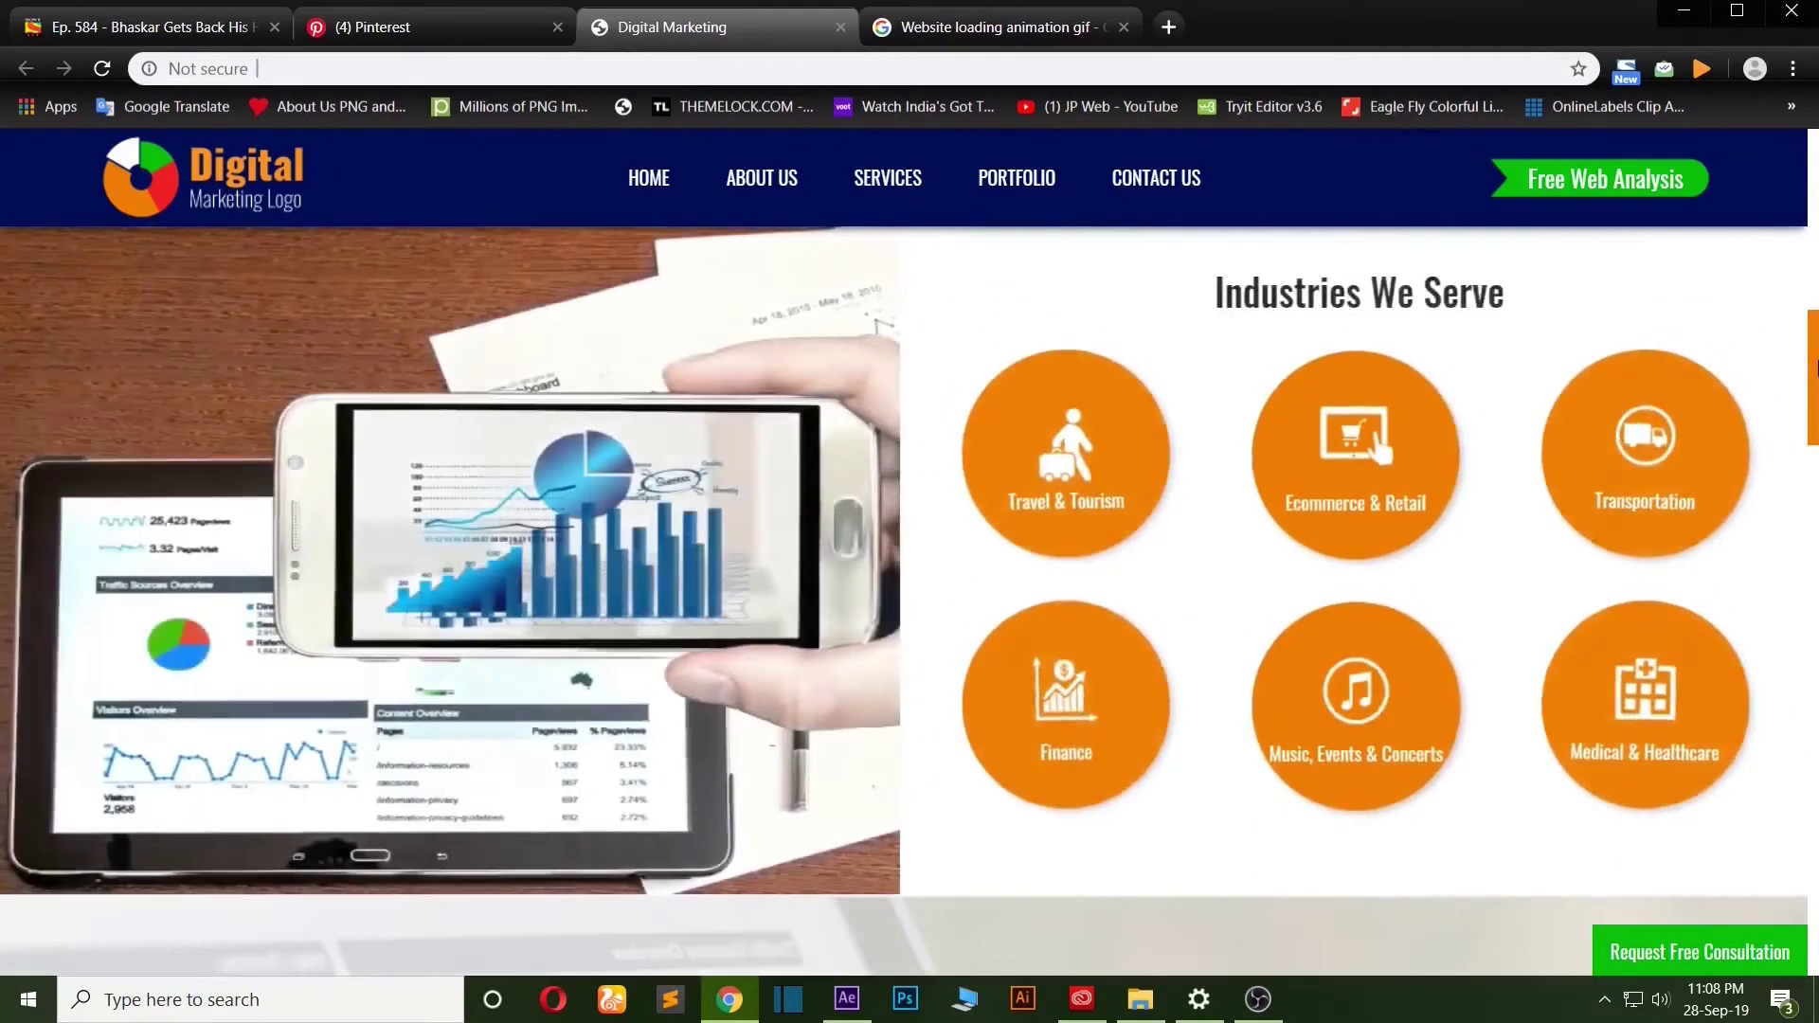
scroll(1815, 370, down, 5)
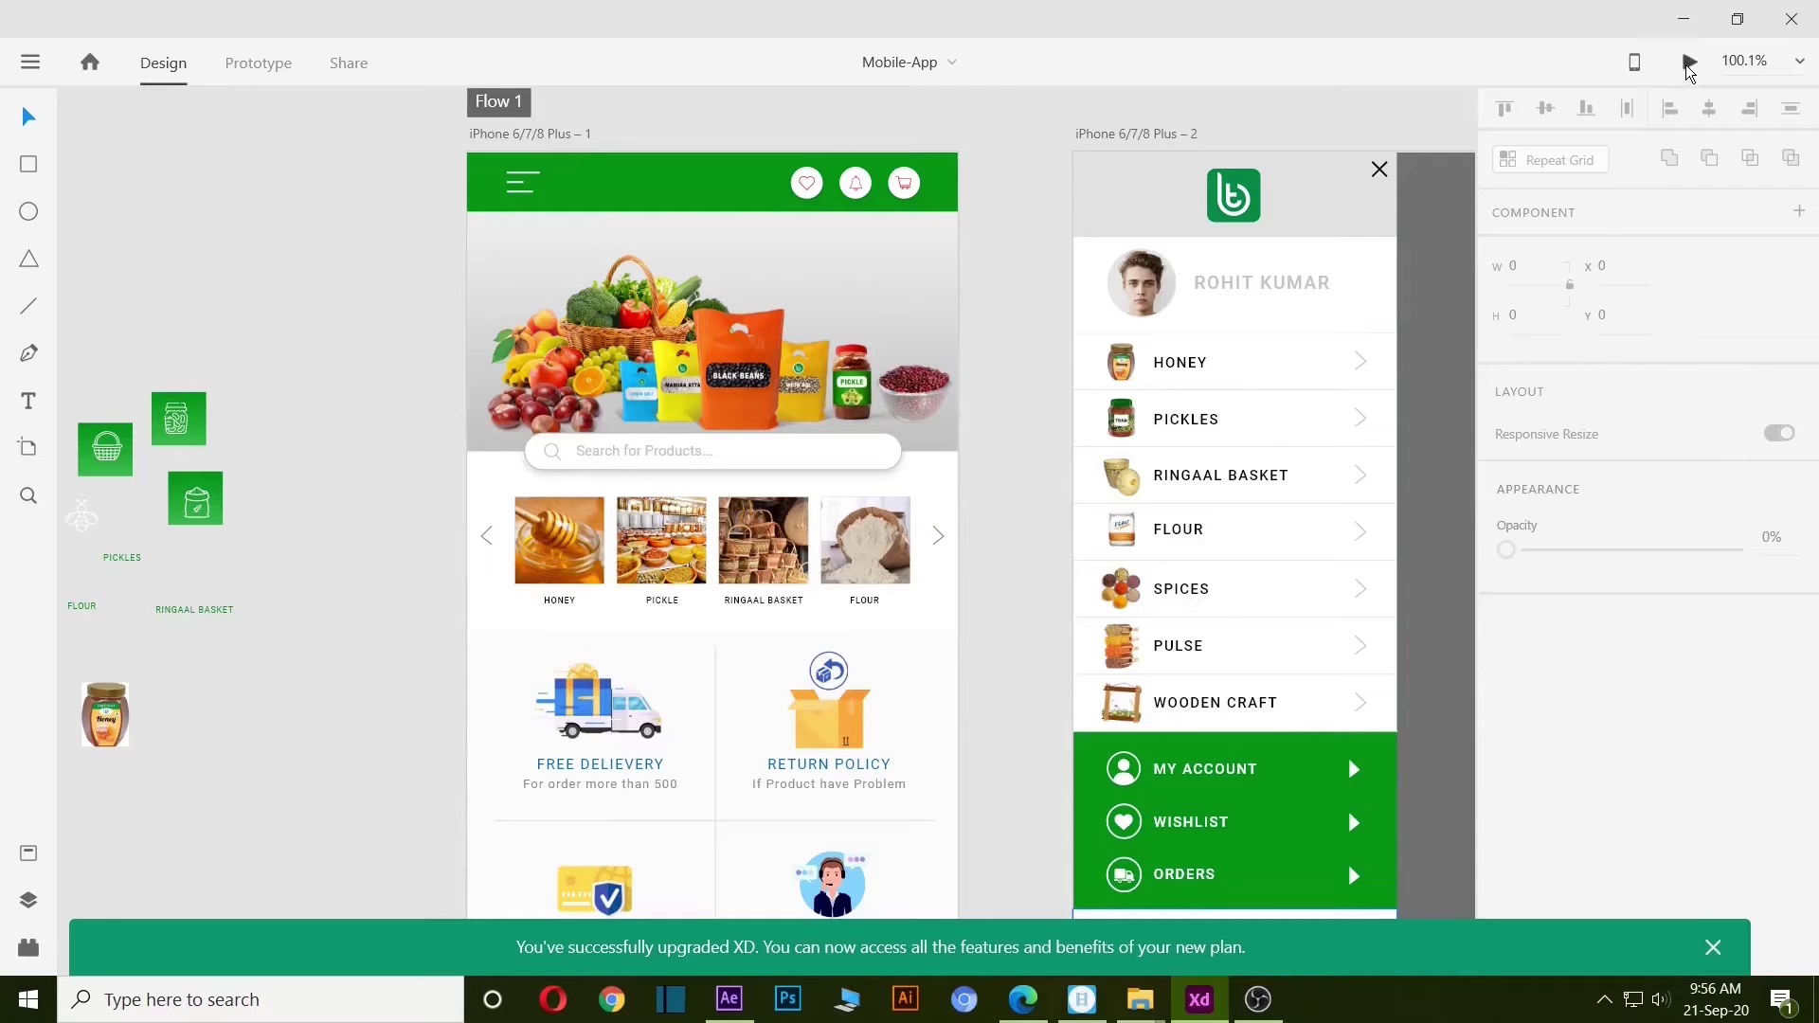
Open a live preview of the Mobile-App design and move the preview window aside.
click(1689, 62)
drag(297, 52, 1228, 45)
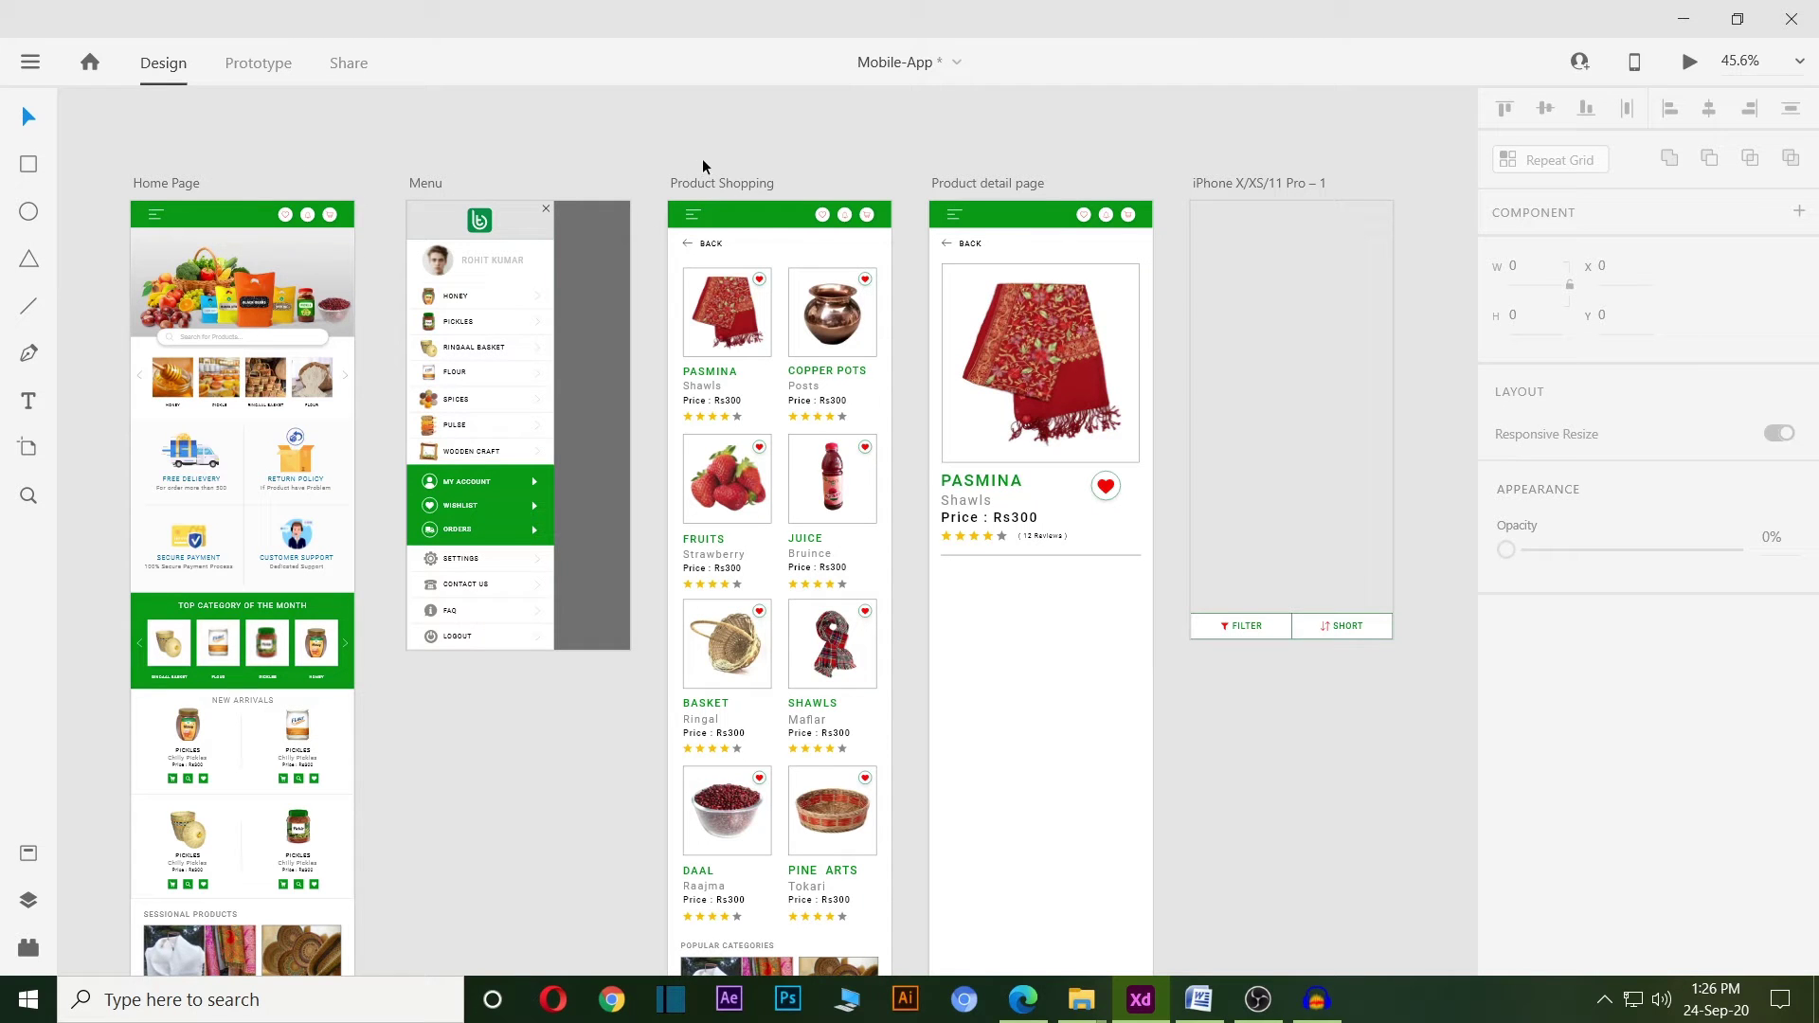
drag(967, 152, 1088, 162)
scroll(299, 195, up, 3)
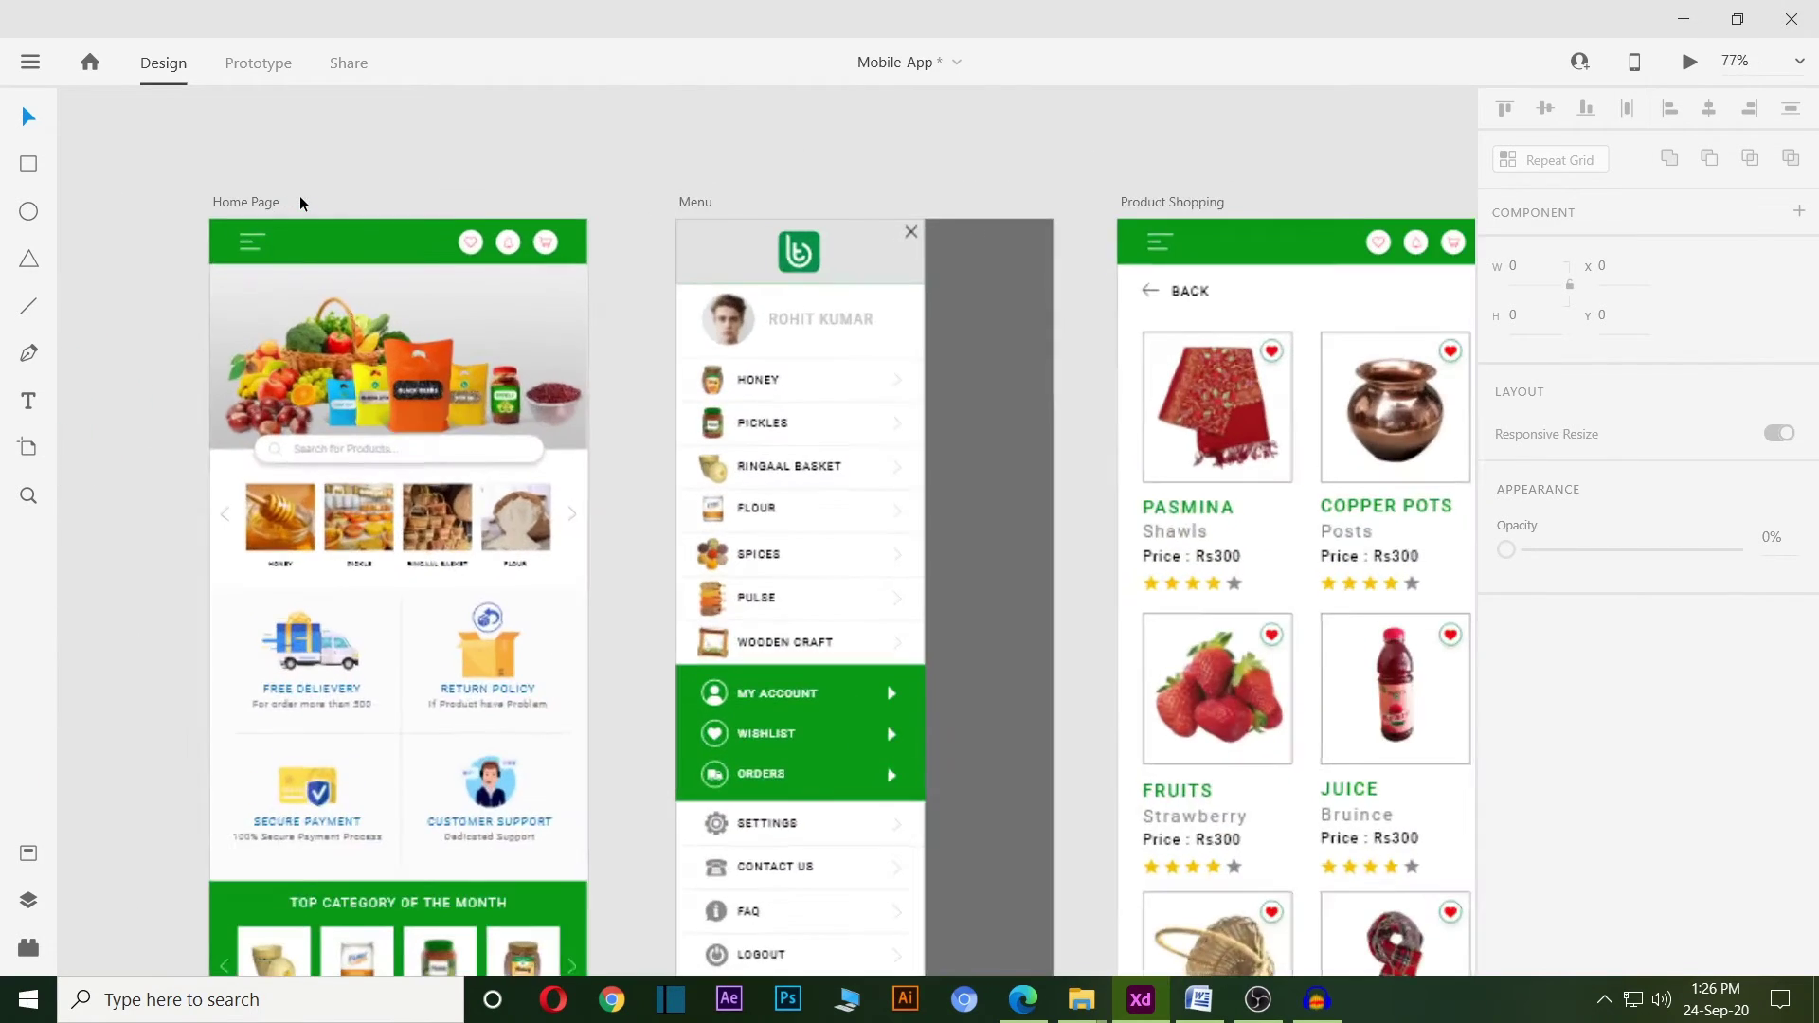
scroll(299, 195, down, 4)
scroll(294, 197, up, 2)
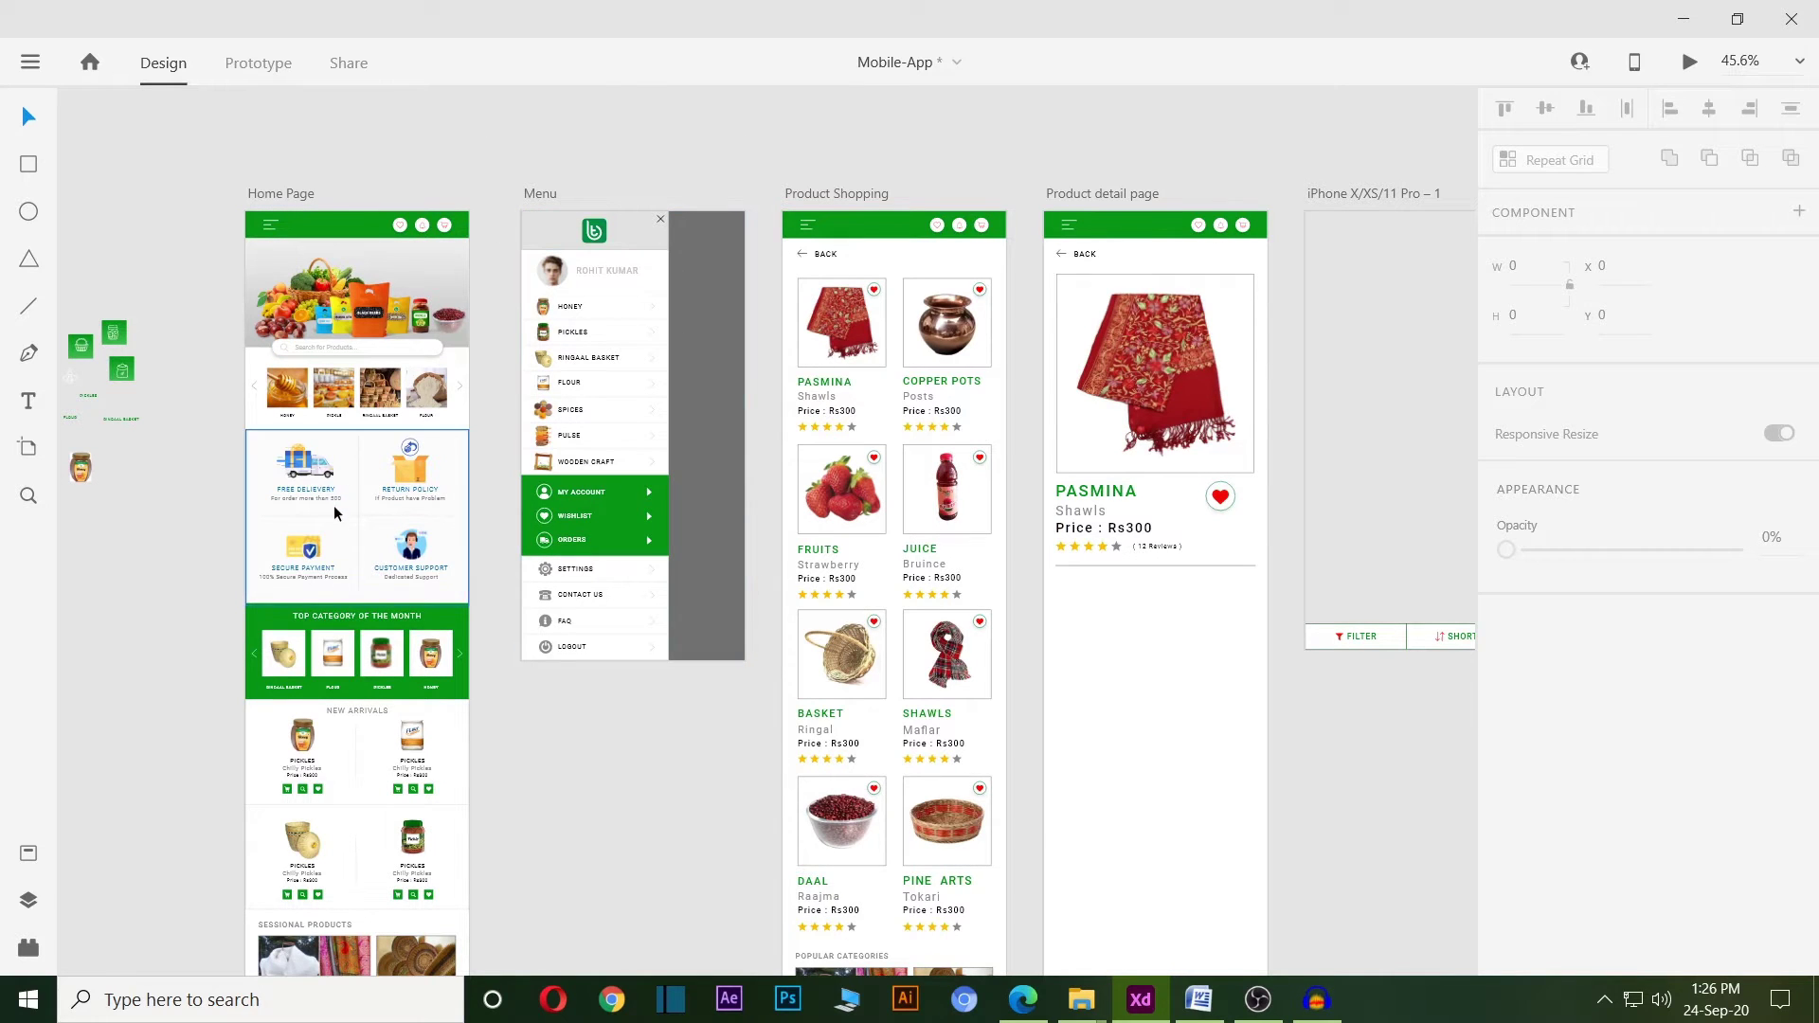
double_click(306, 490)
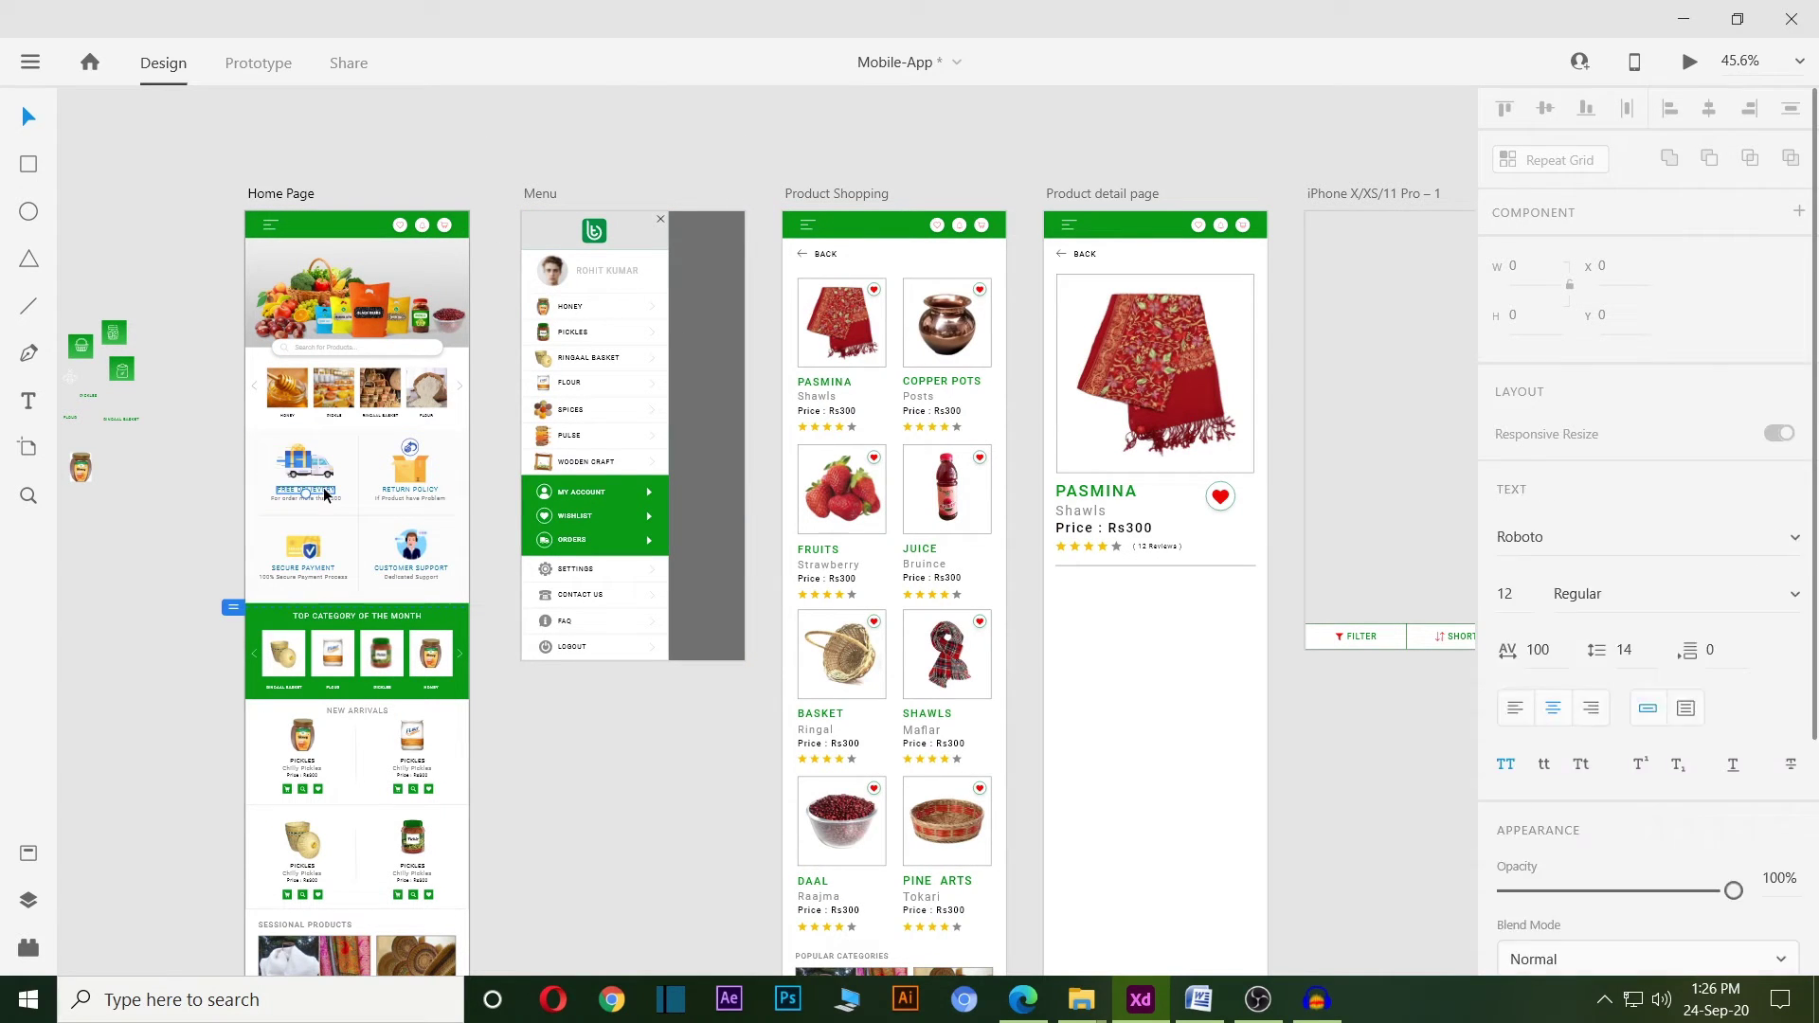
scroll(1770, 468, down, 2)
scroll(1770, 469, down, 3)
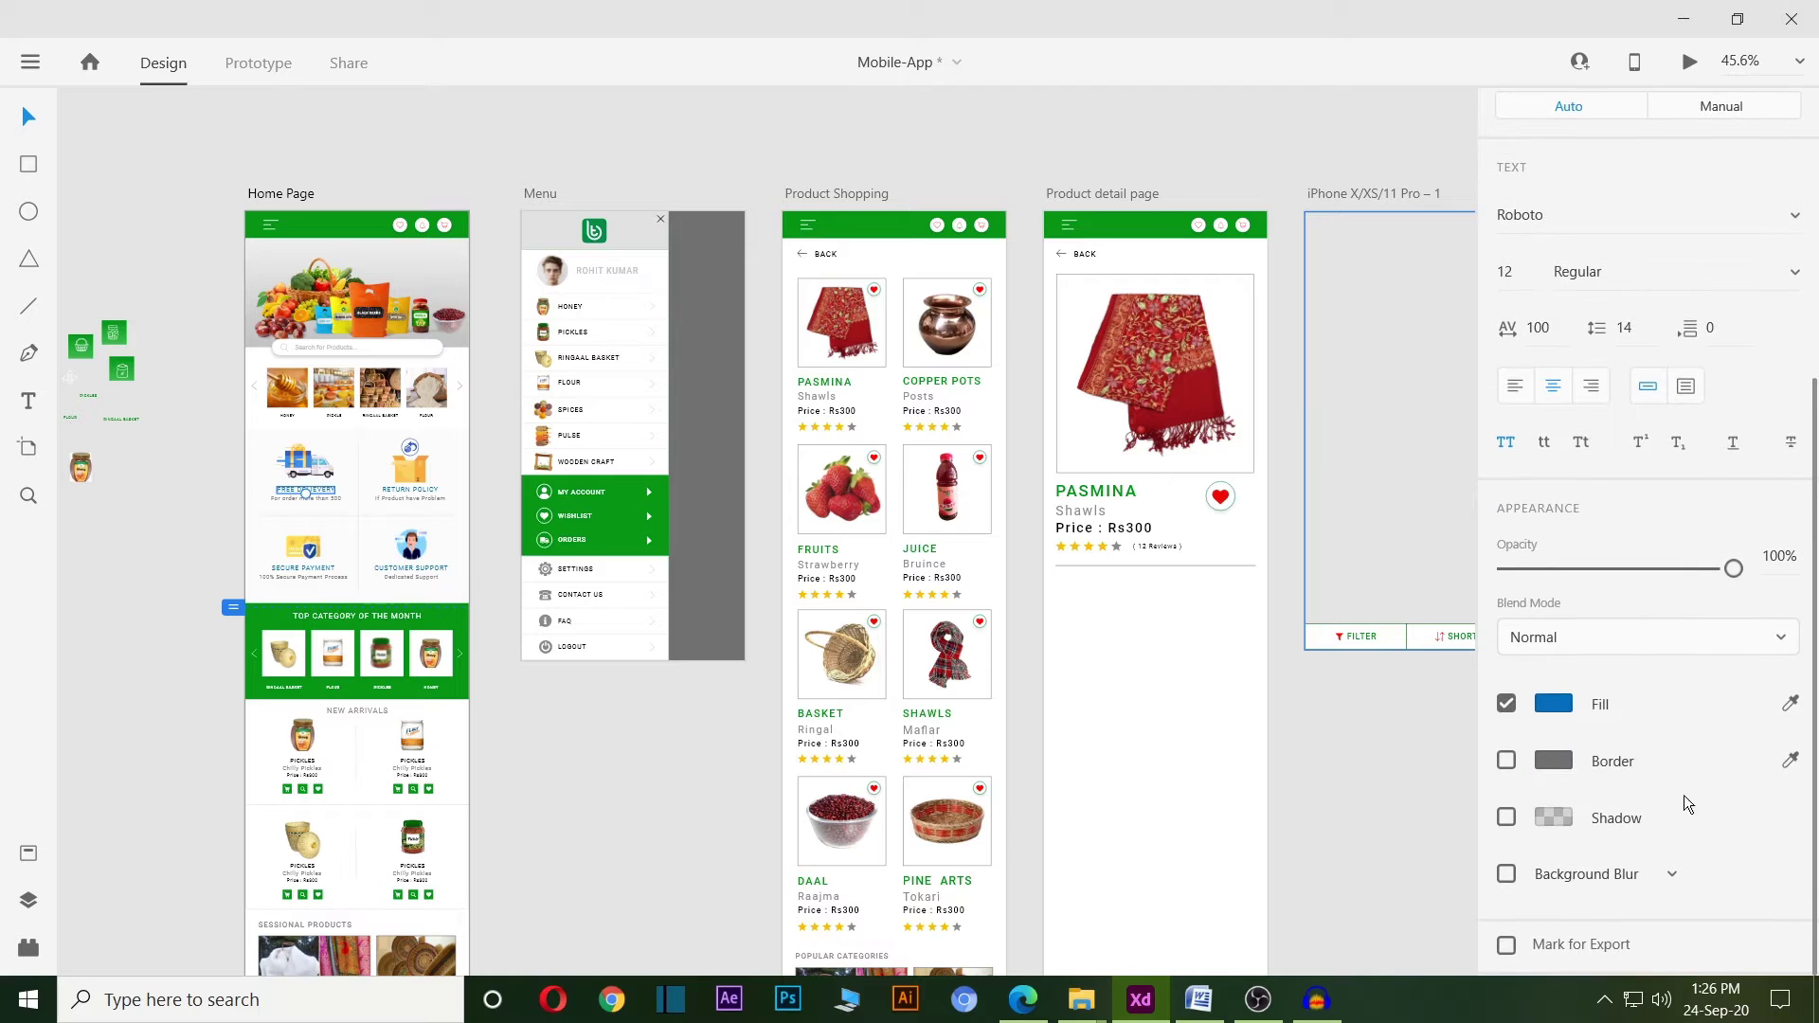
scroll(1644, 716, up, 5)
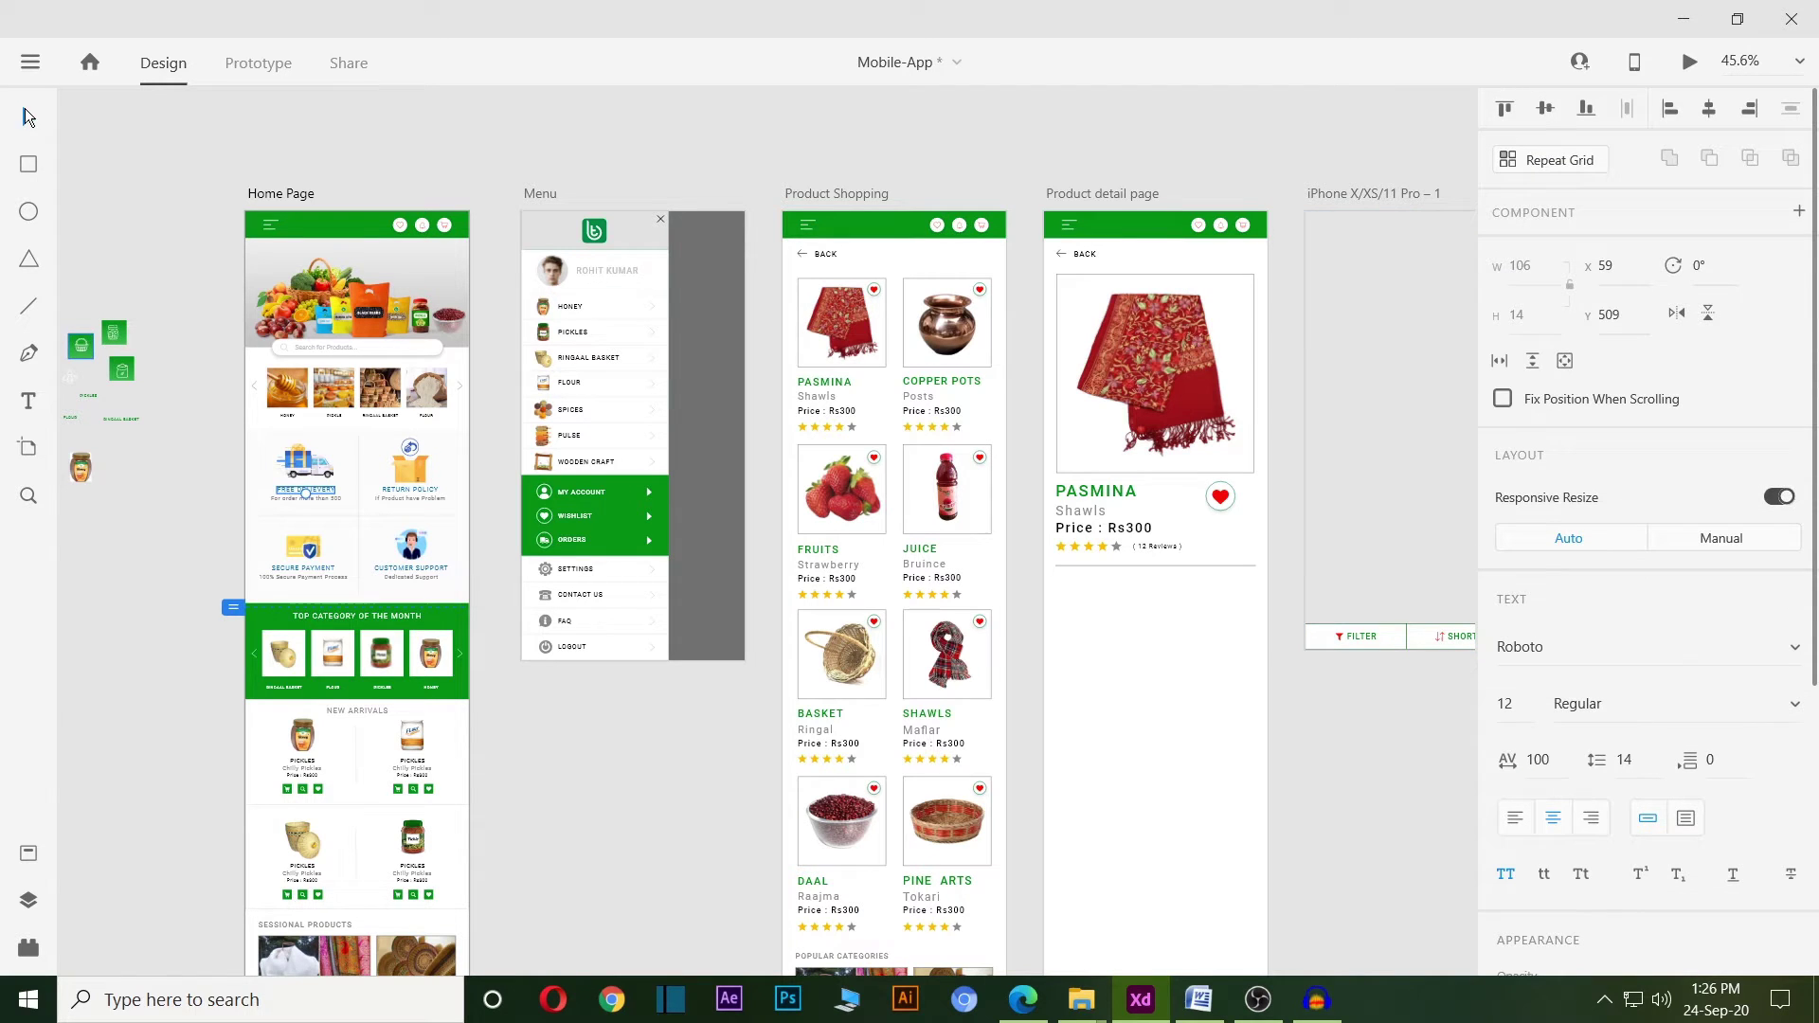
click(139, 593)
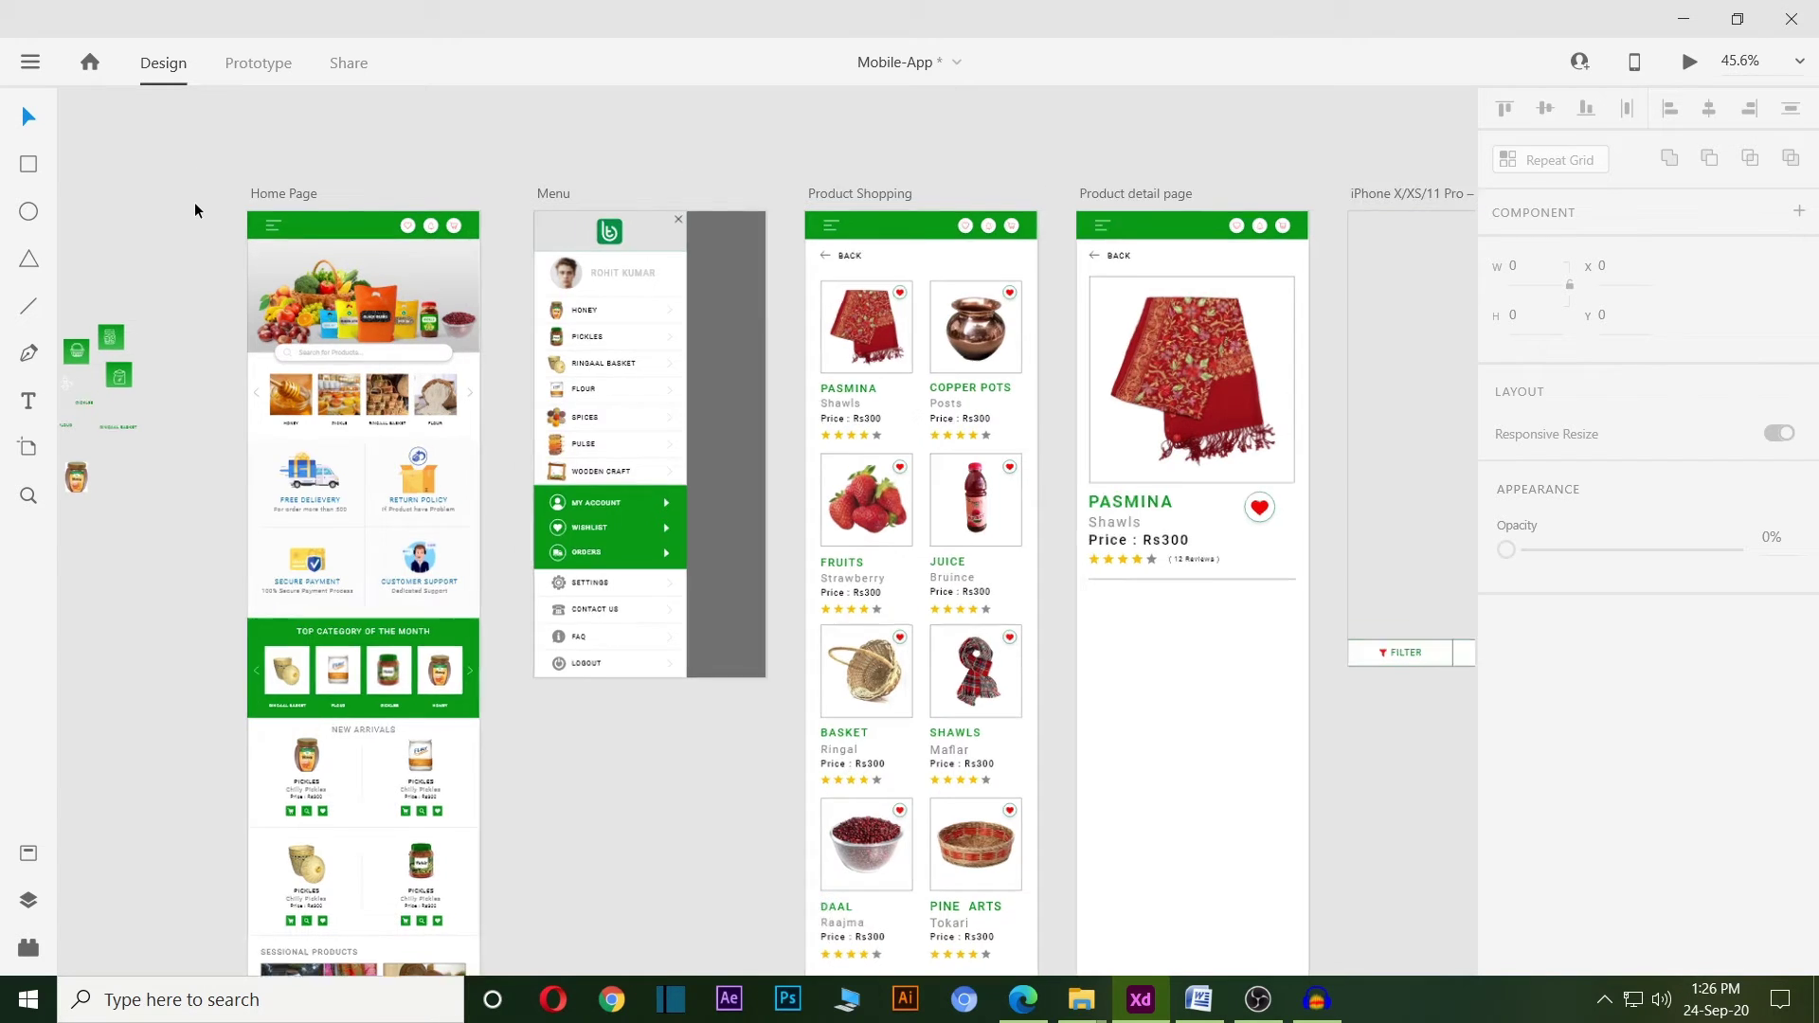
Review the Home Page, Menu, Product Shopping and Product detail page names unchanged, then open Share settings.
scroll(196, 202, up, 2)
click(293, 192)
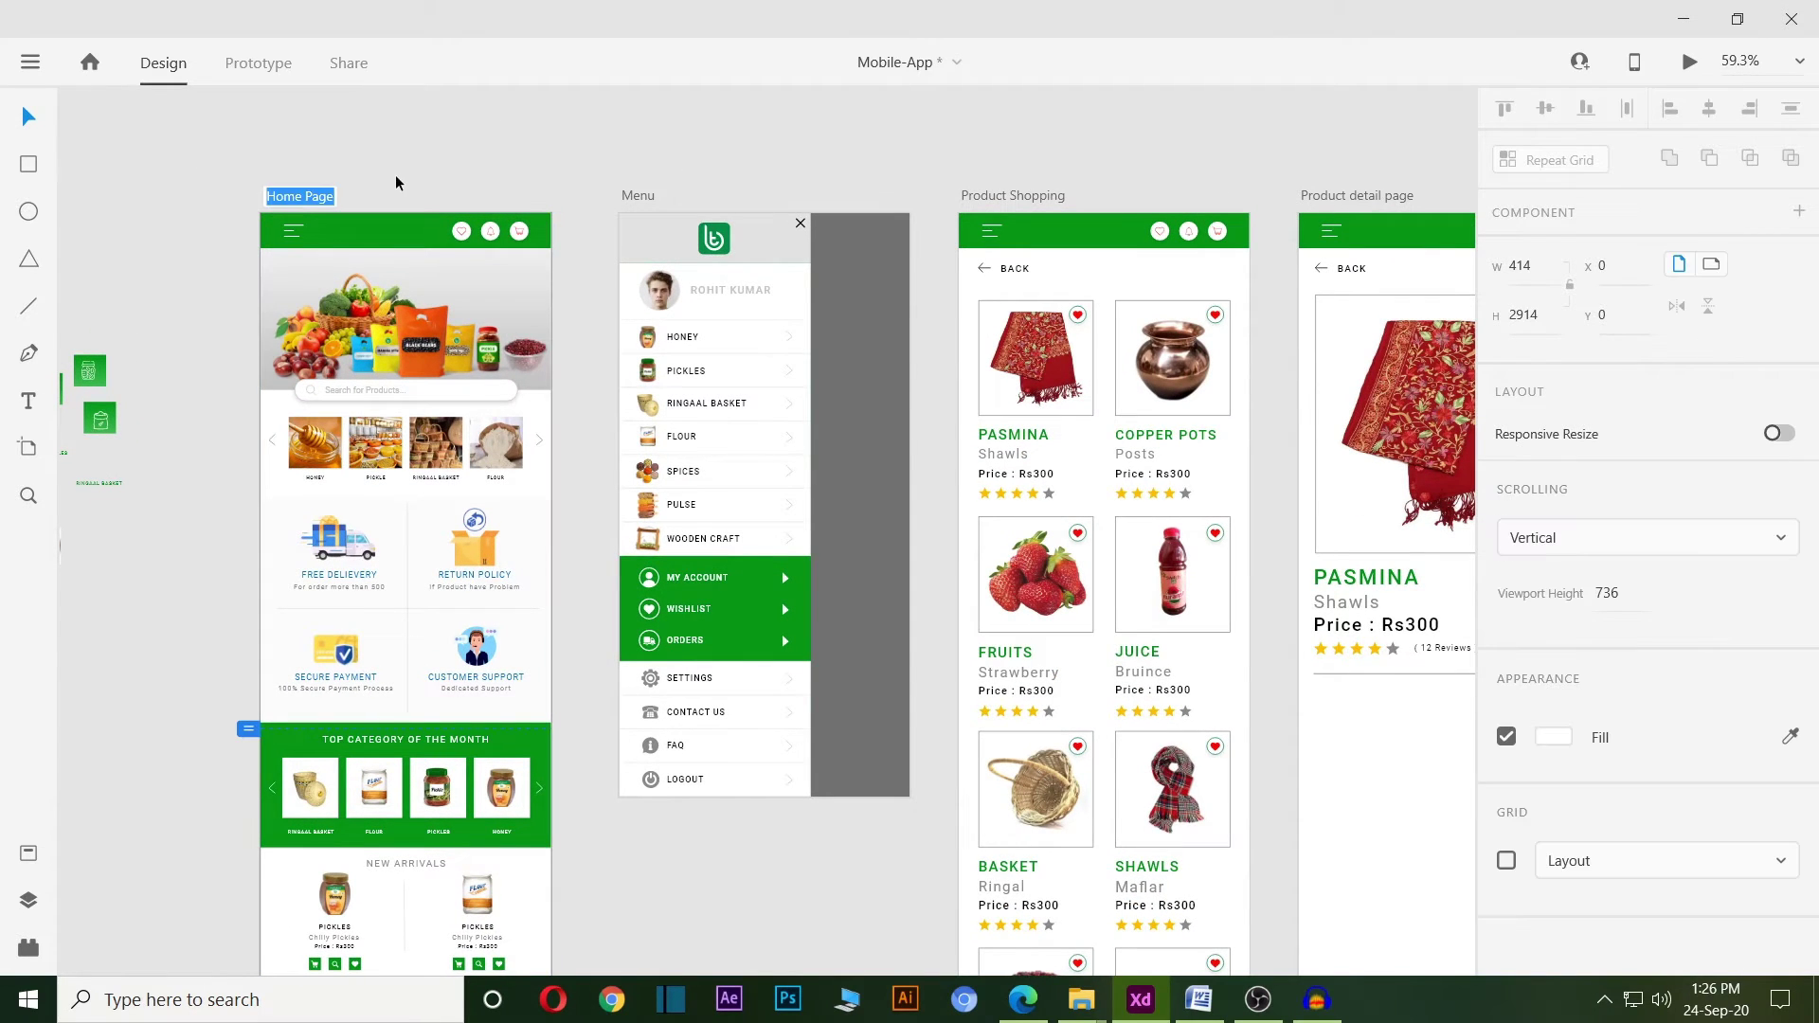
click(641, 195)
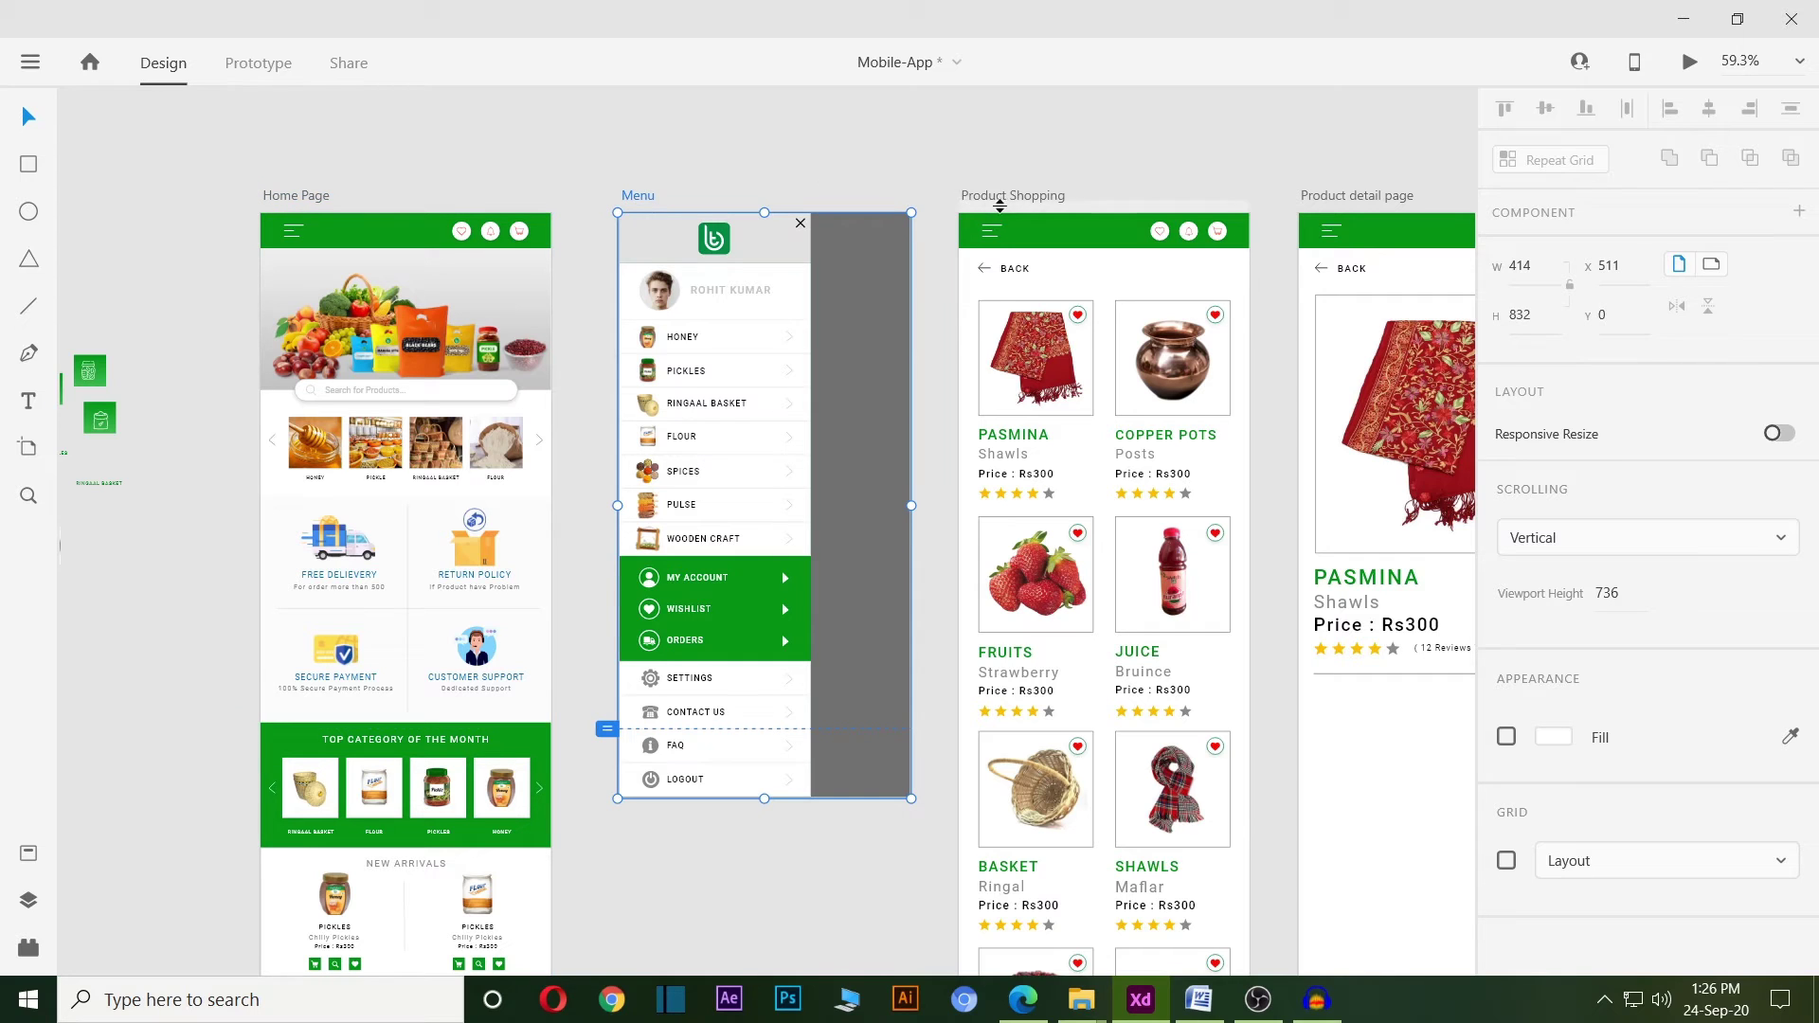
double_click(1042, 196)
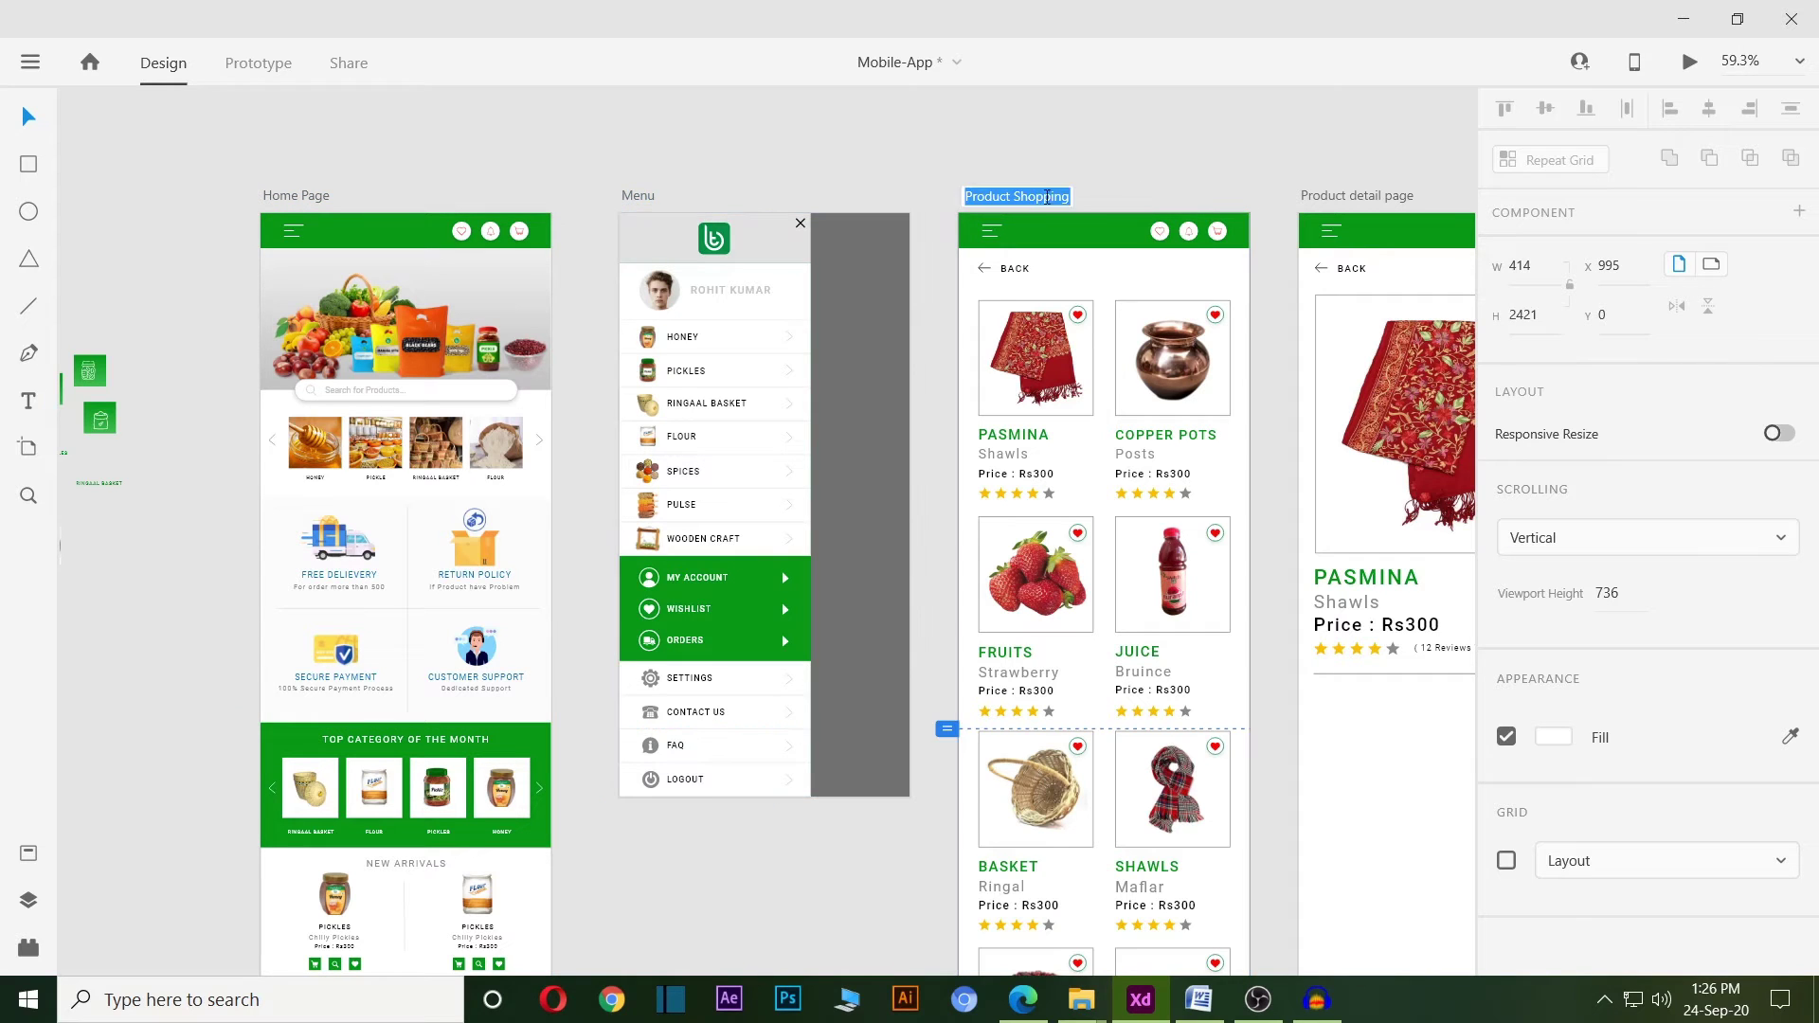
double_click(1366, 197)
key(Return)
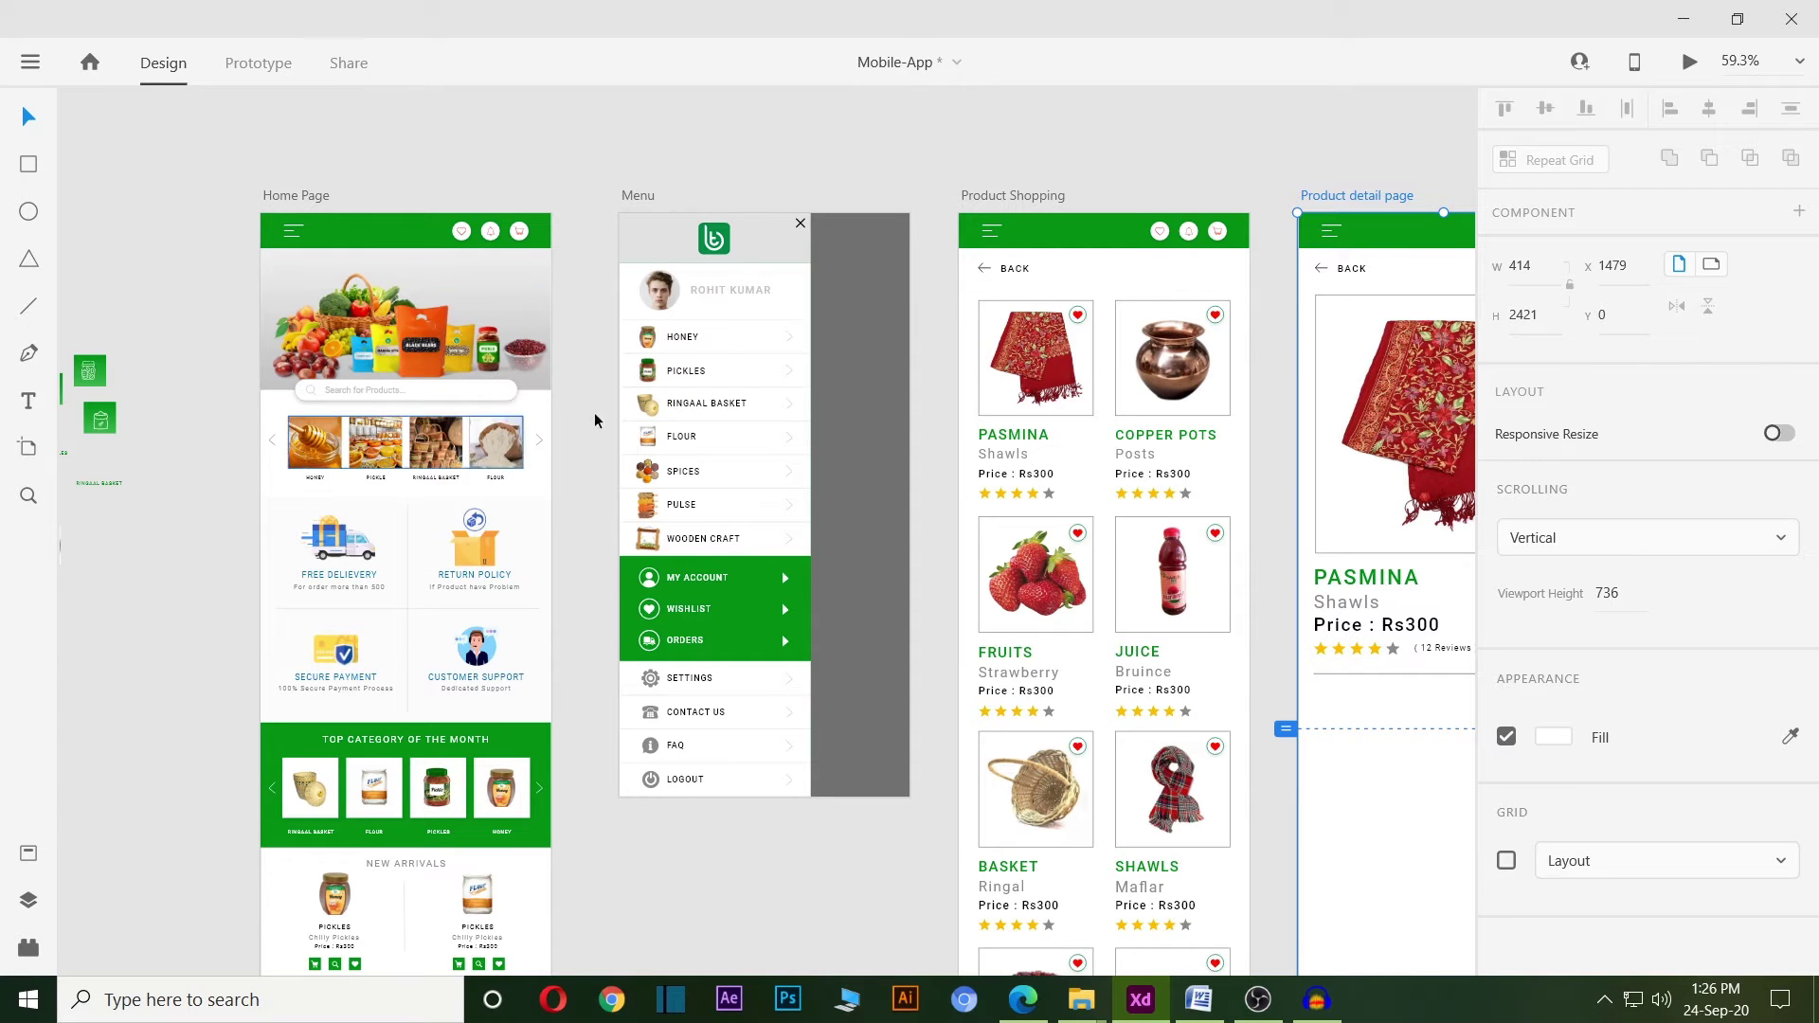
scroll(377, 123, down, 1)
click(349, 67)
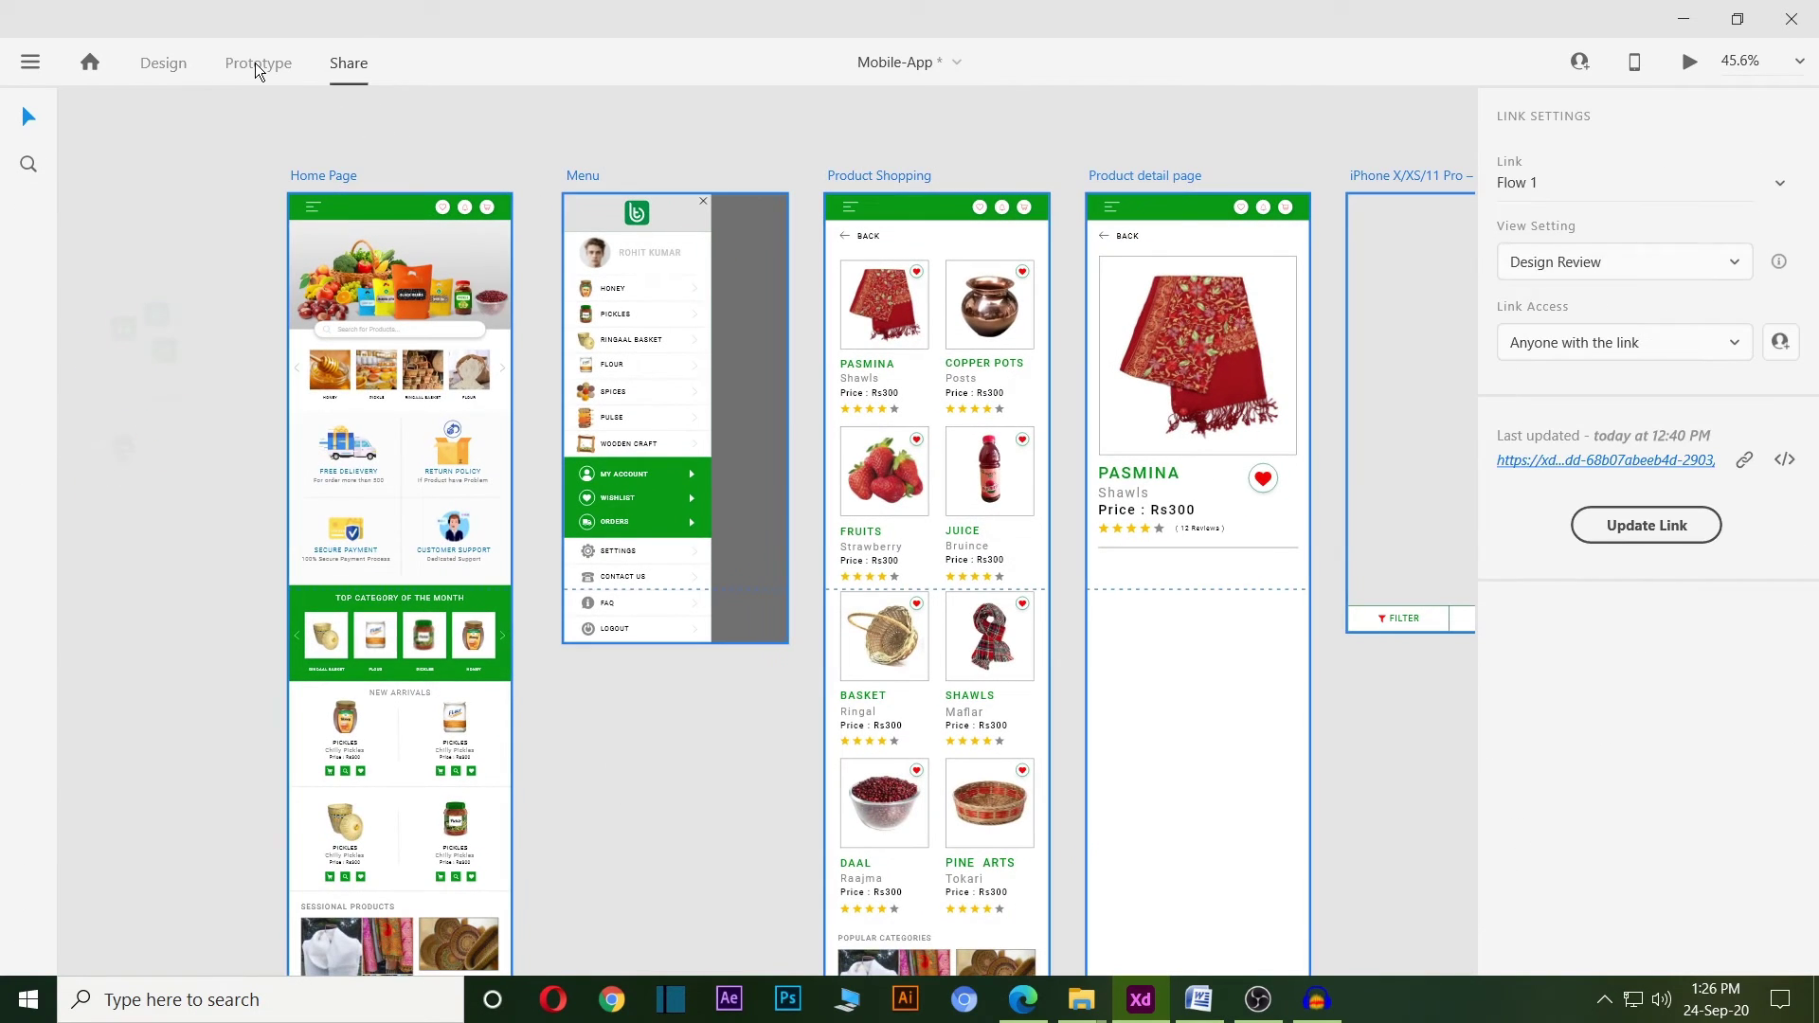
Inspect the Home Page wires into Product Shopping, confirming a Tap trigger and Transition action.
click(256, 66)
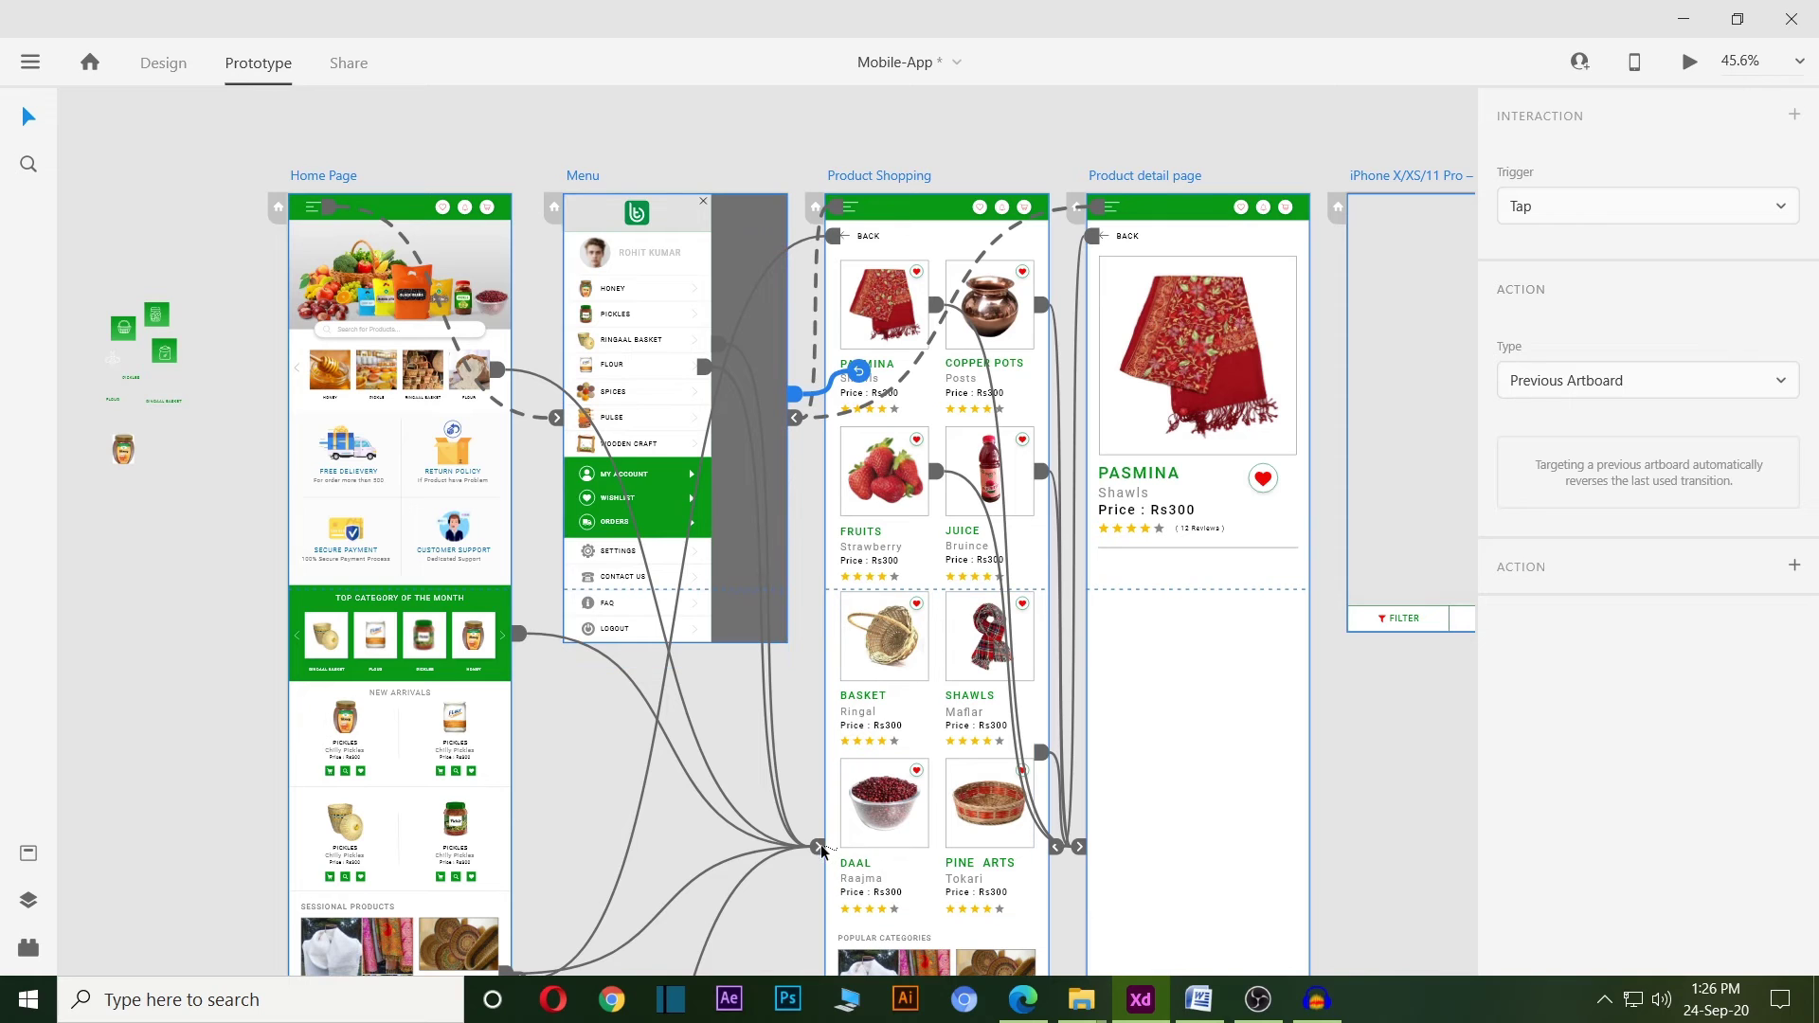
drag(800, 859, 817, 846)
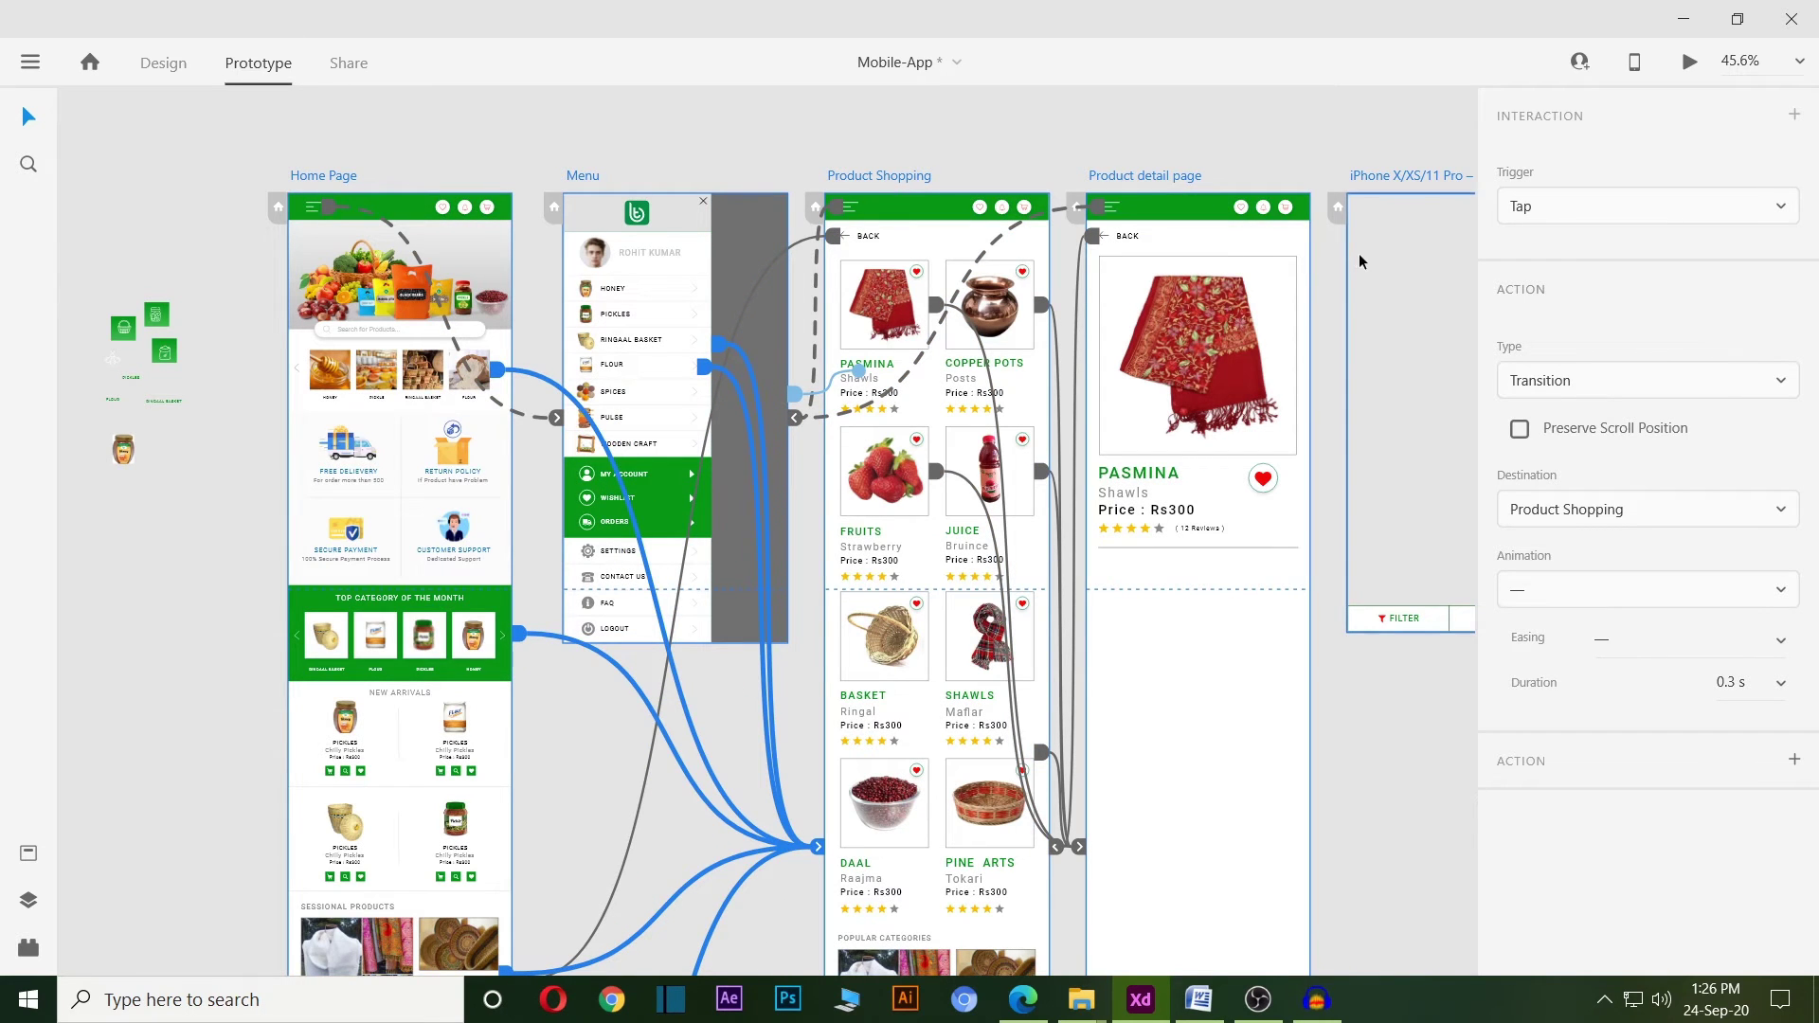
click(1596, 209)
click(1430, 729)
click(1617, 382)
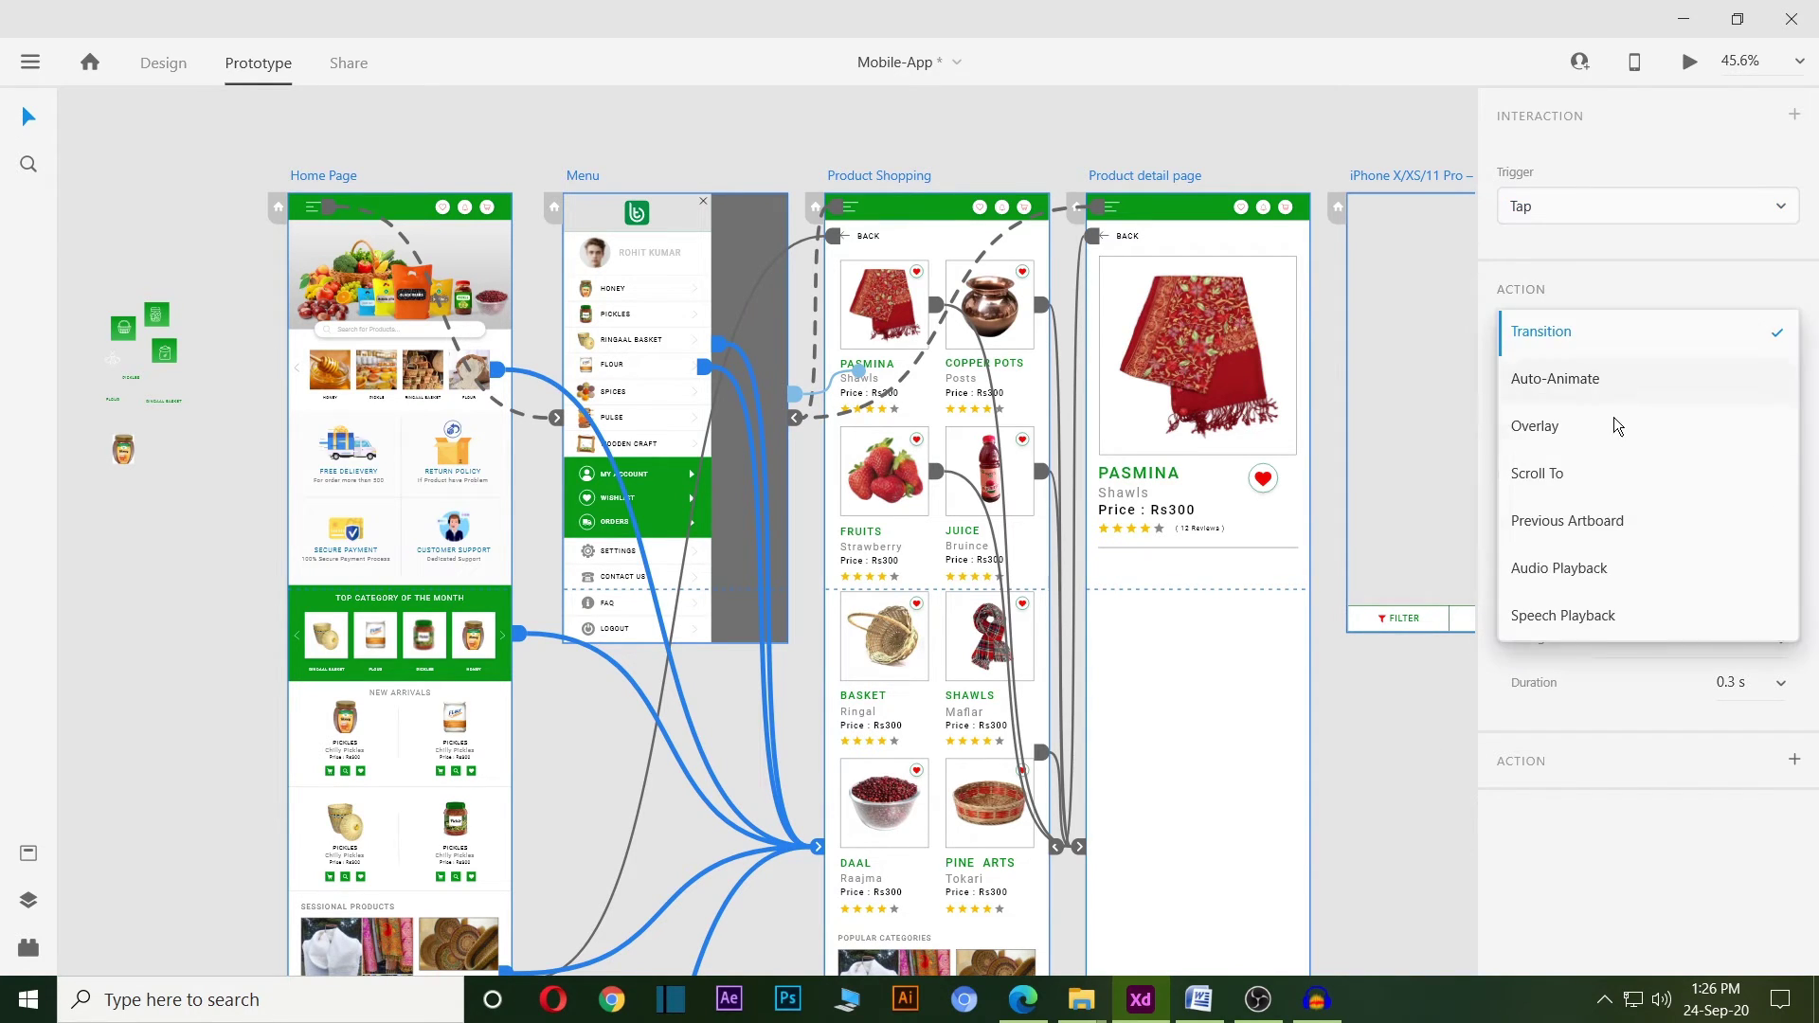
click(1447, 723)
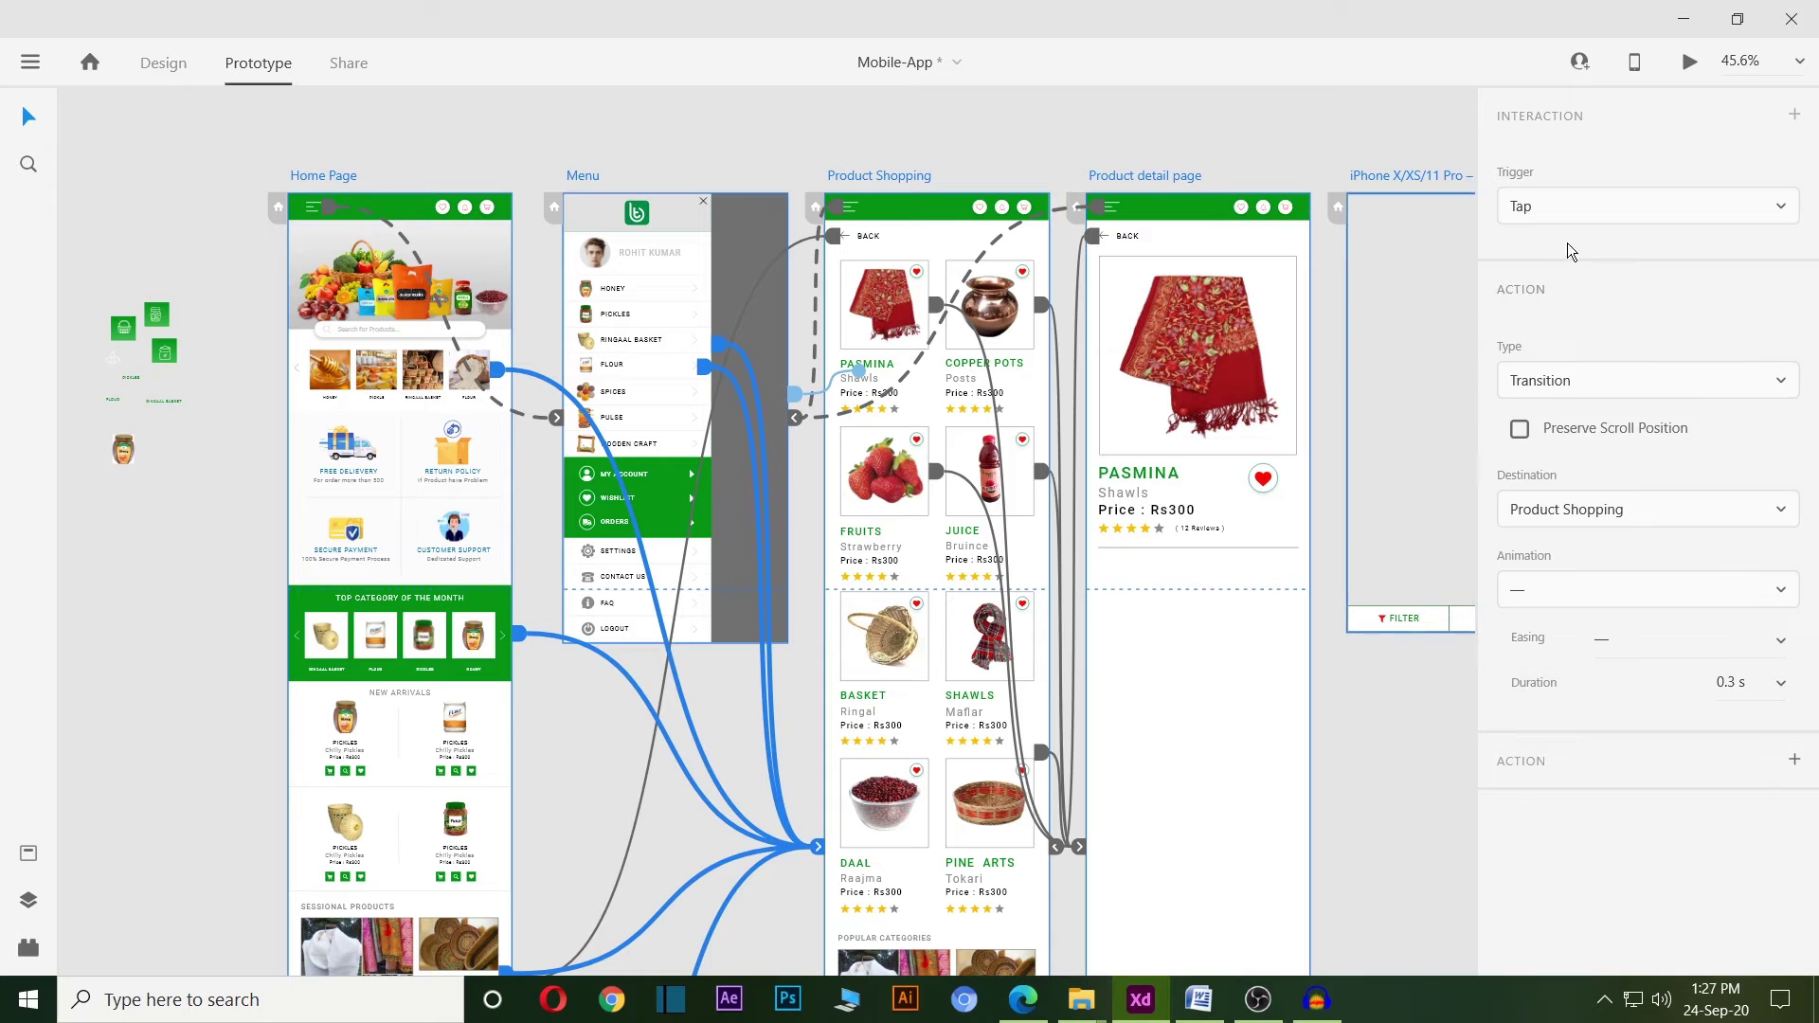
click(482, 326)
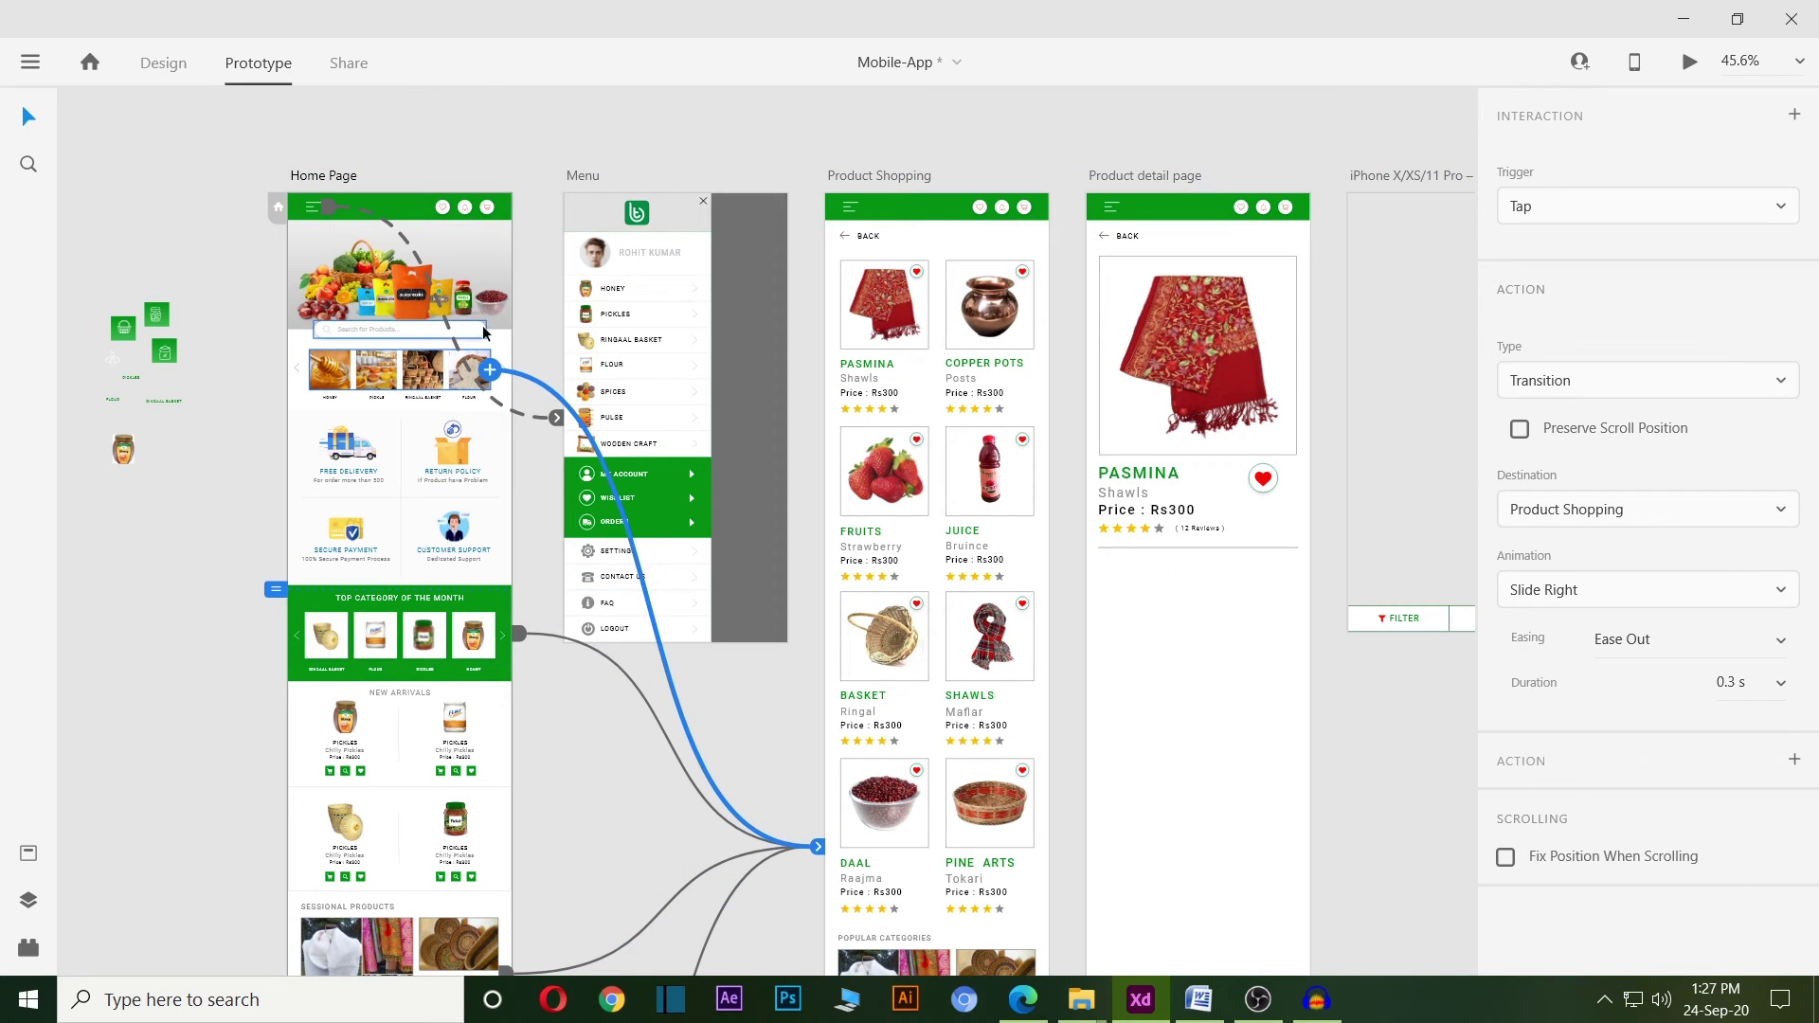
click(476, 261)
Launch the desktop preview and tap from the home page through to the product listing.
click(1689, 61)
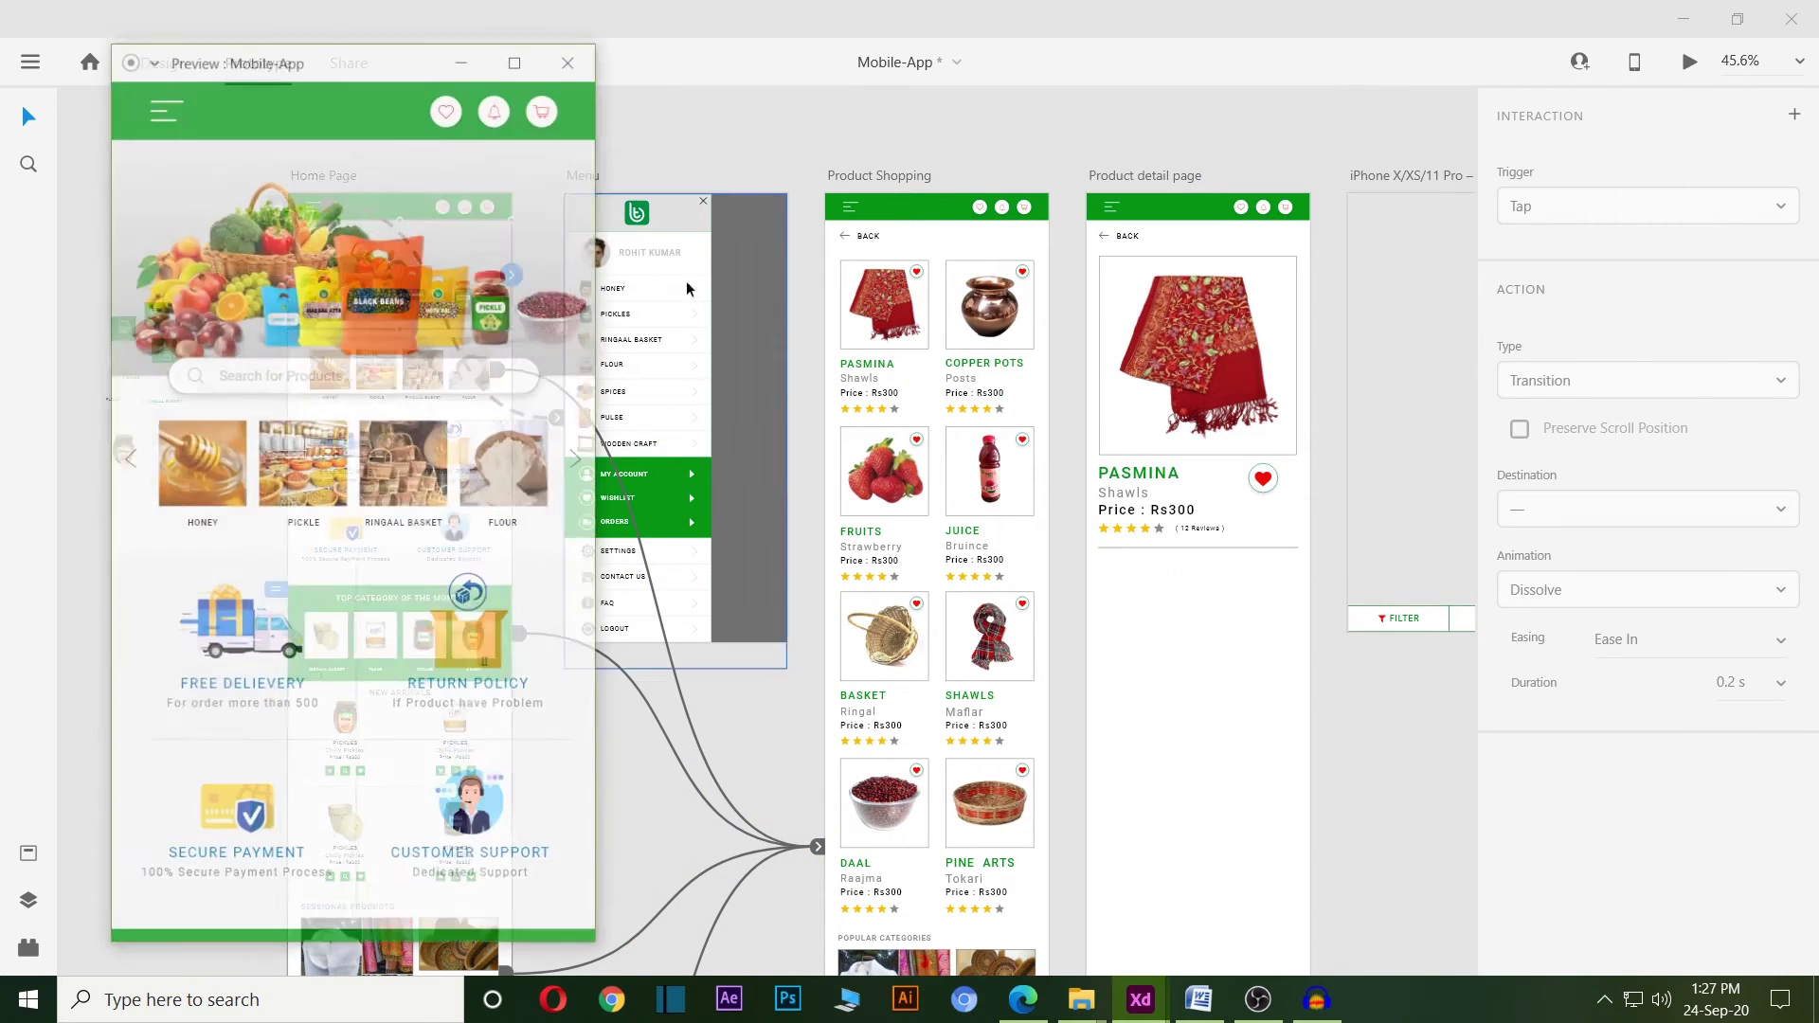
drag(390, 47, 995, 71)
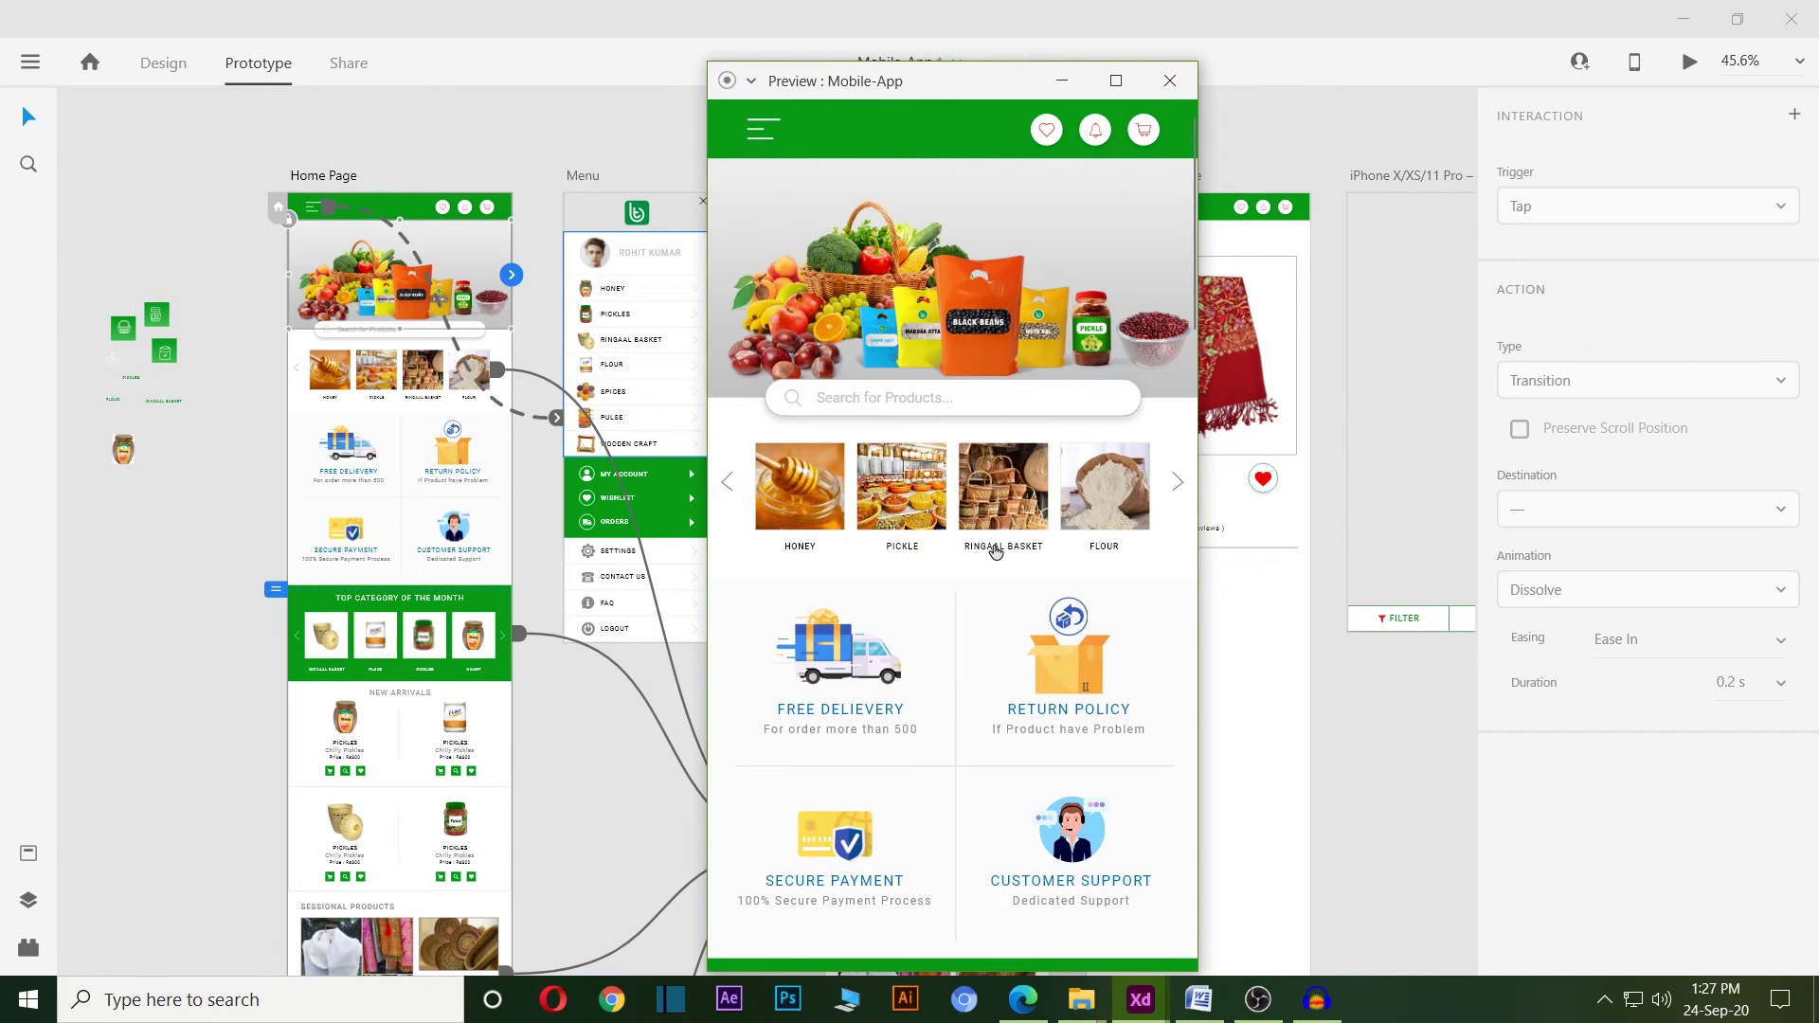
scroll(998, 571, down, 2)
scroll(998, 570, up, 2)
click(1001, 495)
scroll(926, 475, down, 2)
scroll(927, 475, up, 2)
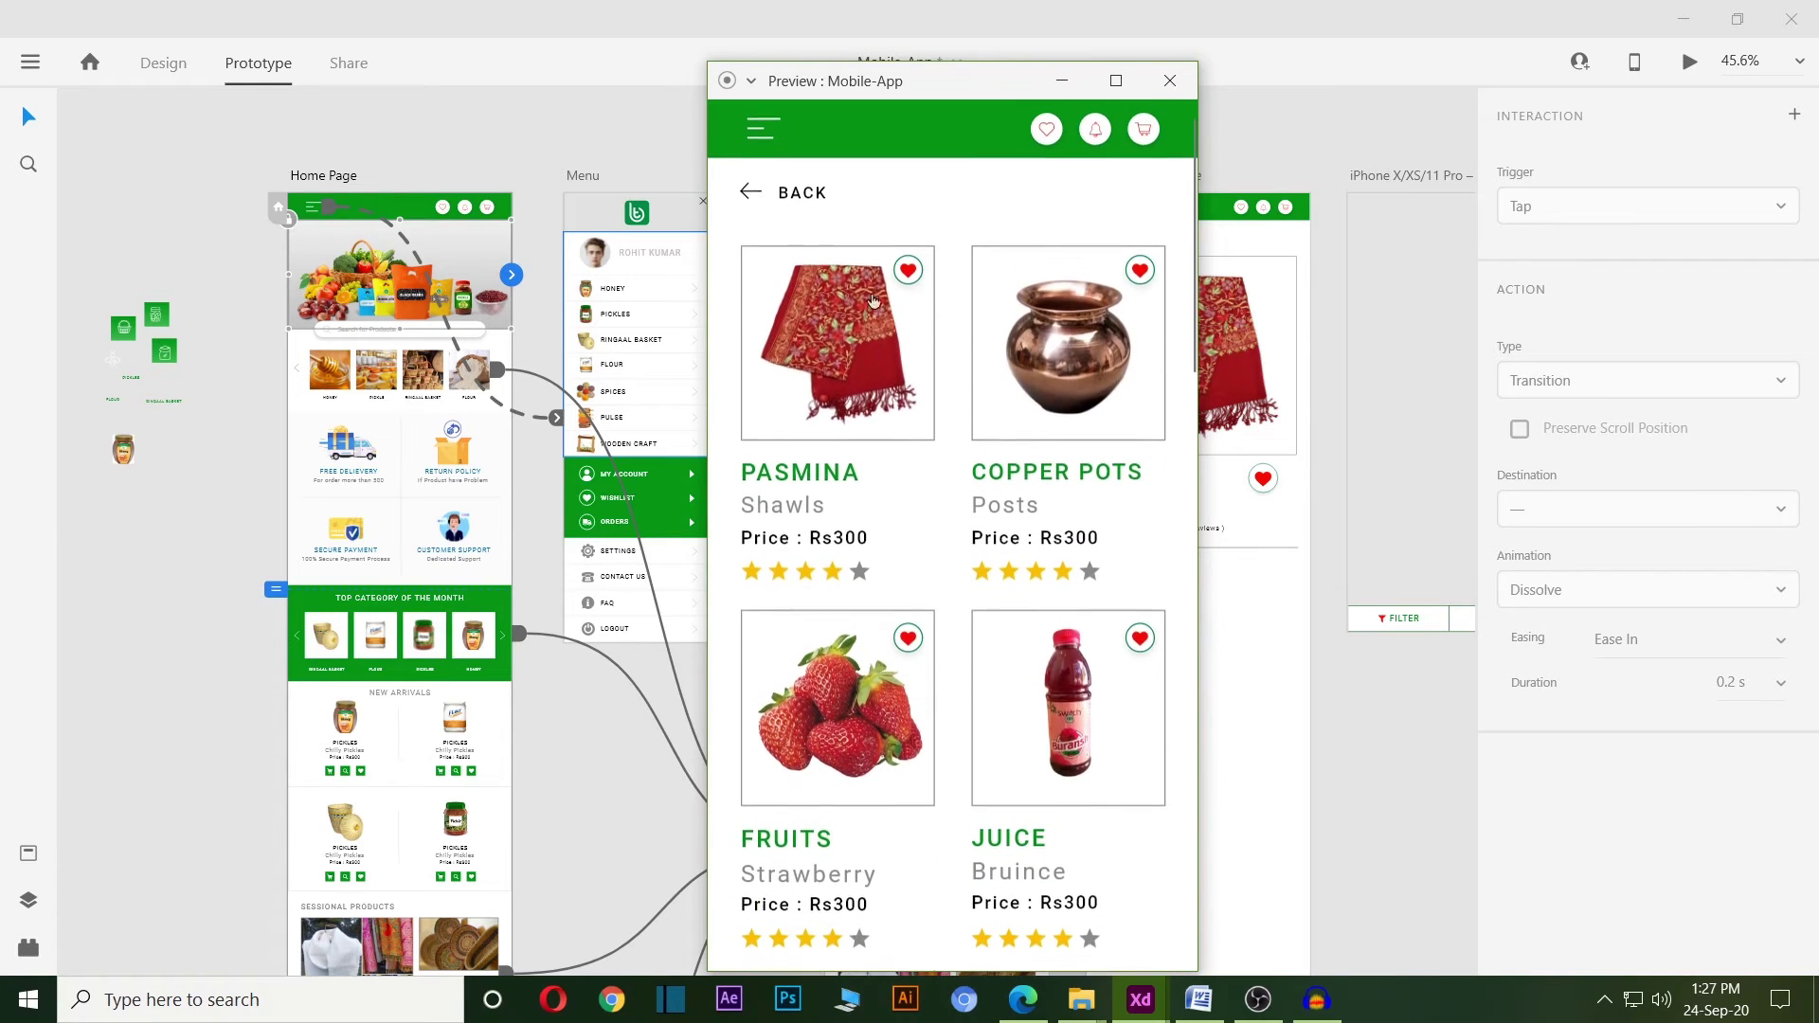
Open the Pasmina shawl's detail page in the preview.
click(855, 284)
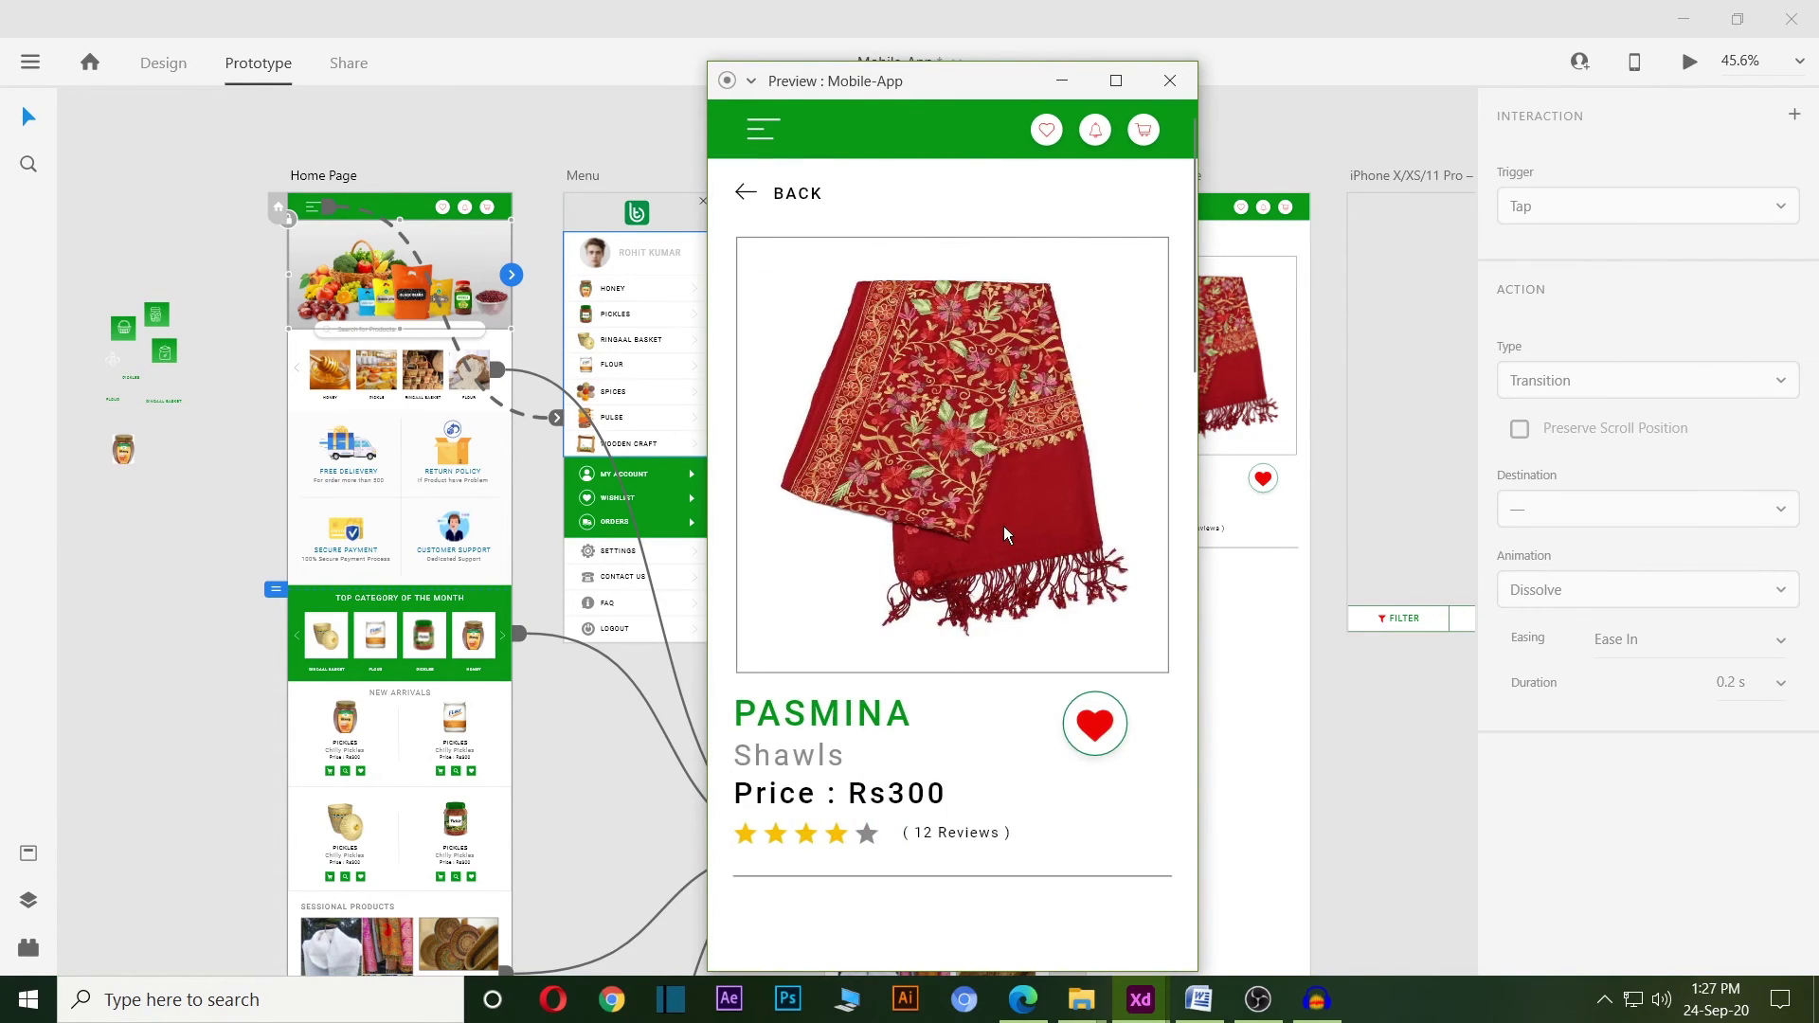
scroll(1004, 526, down, 2)
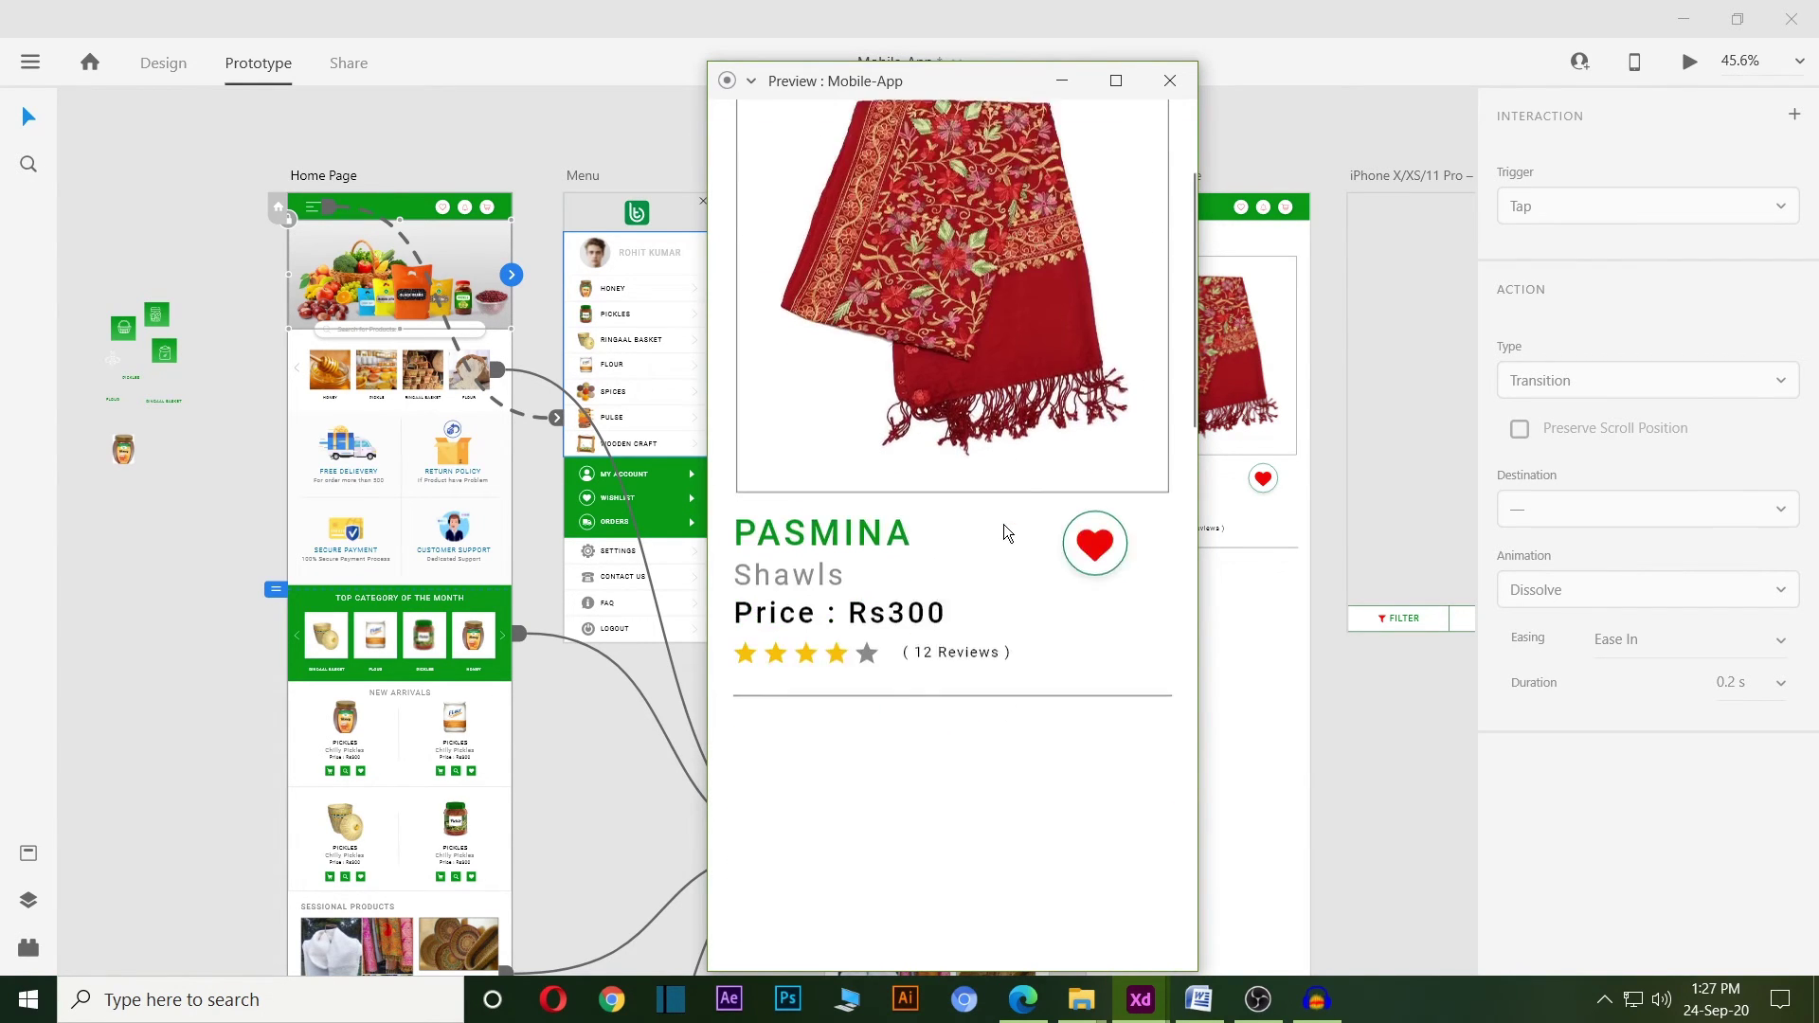
scroll(1004, 525, up, 2)
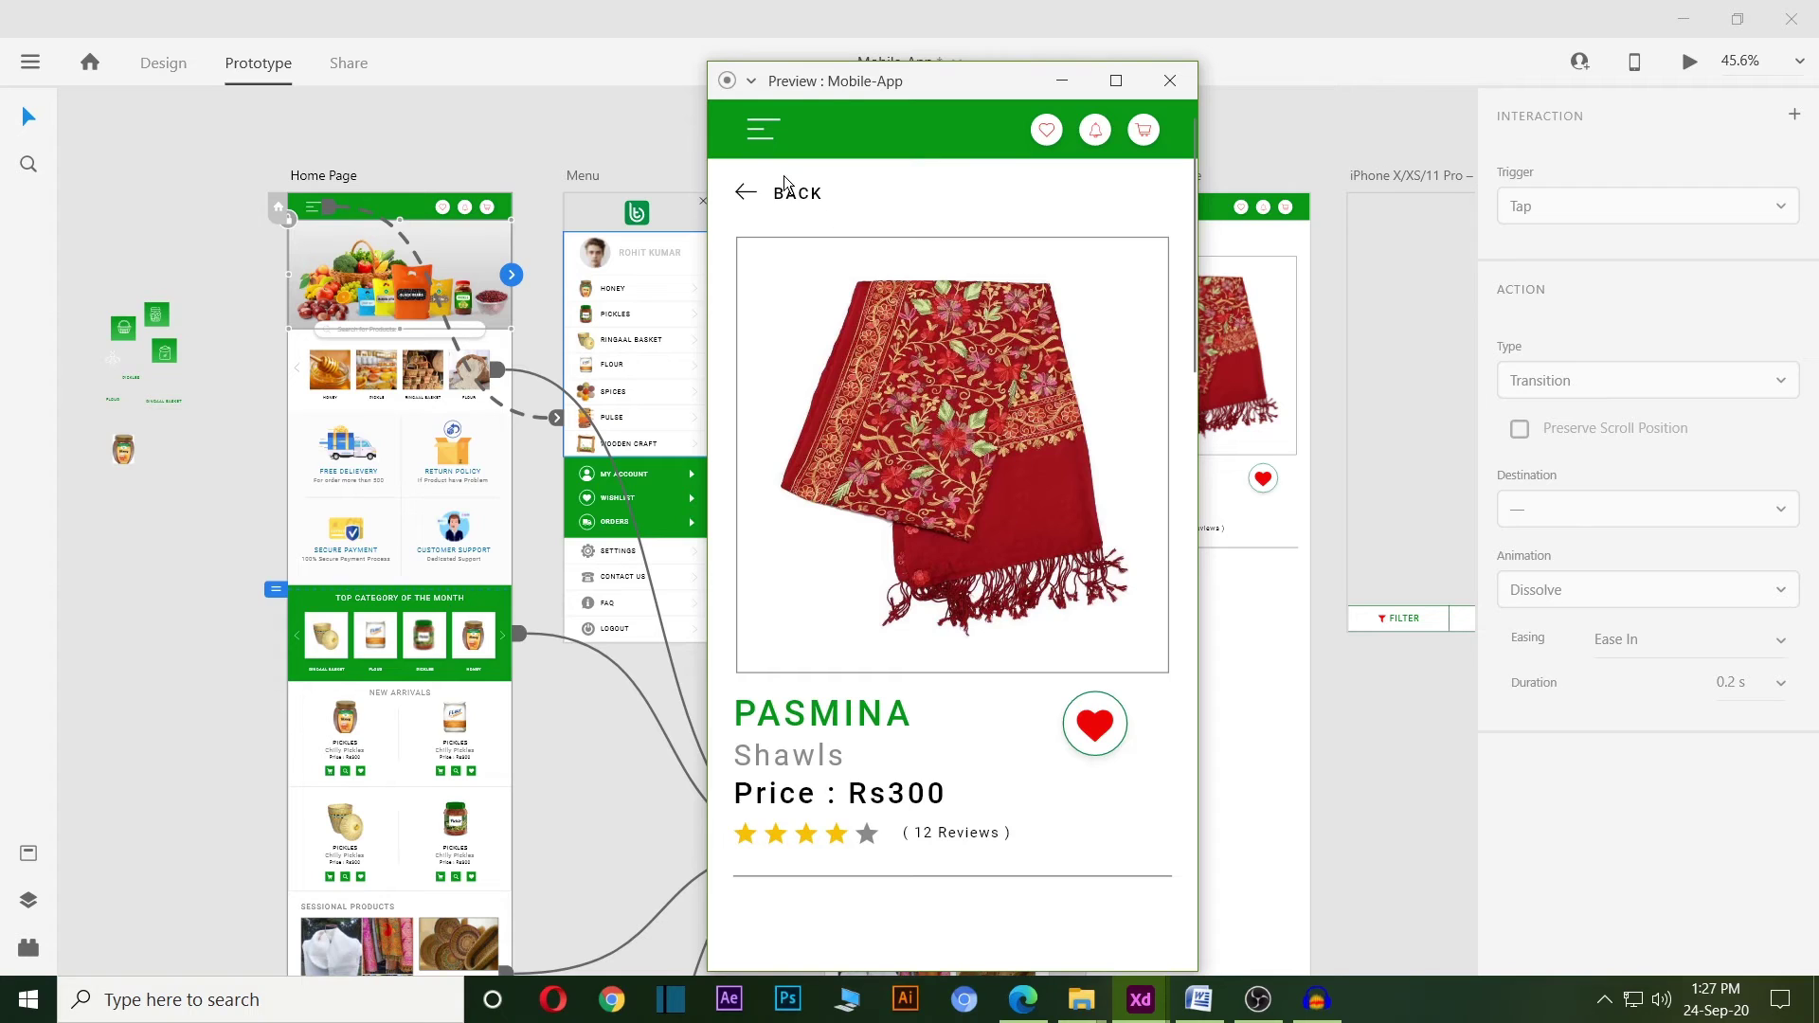
scroll(1096, 661, down, 2)
scroll(1097, 661, up, 2)
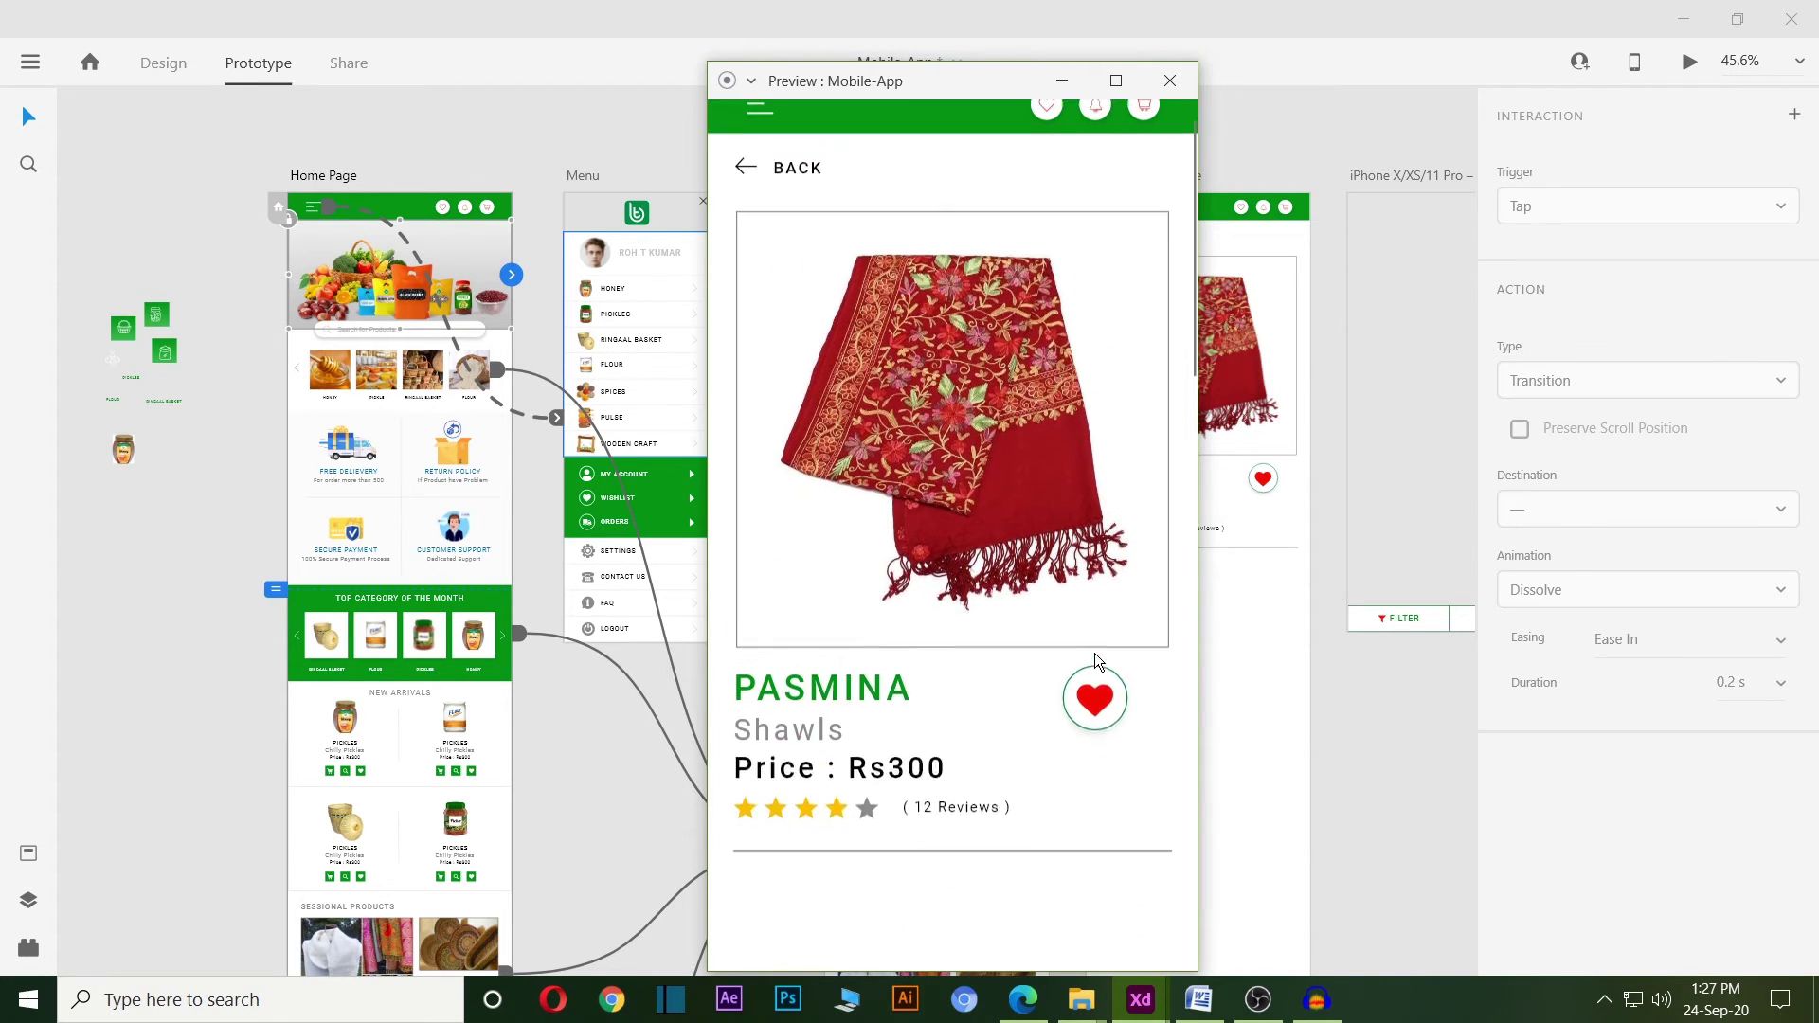
Go back to the product grid, open and close the side menu, then close the preview.
click(747, 199)
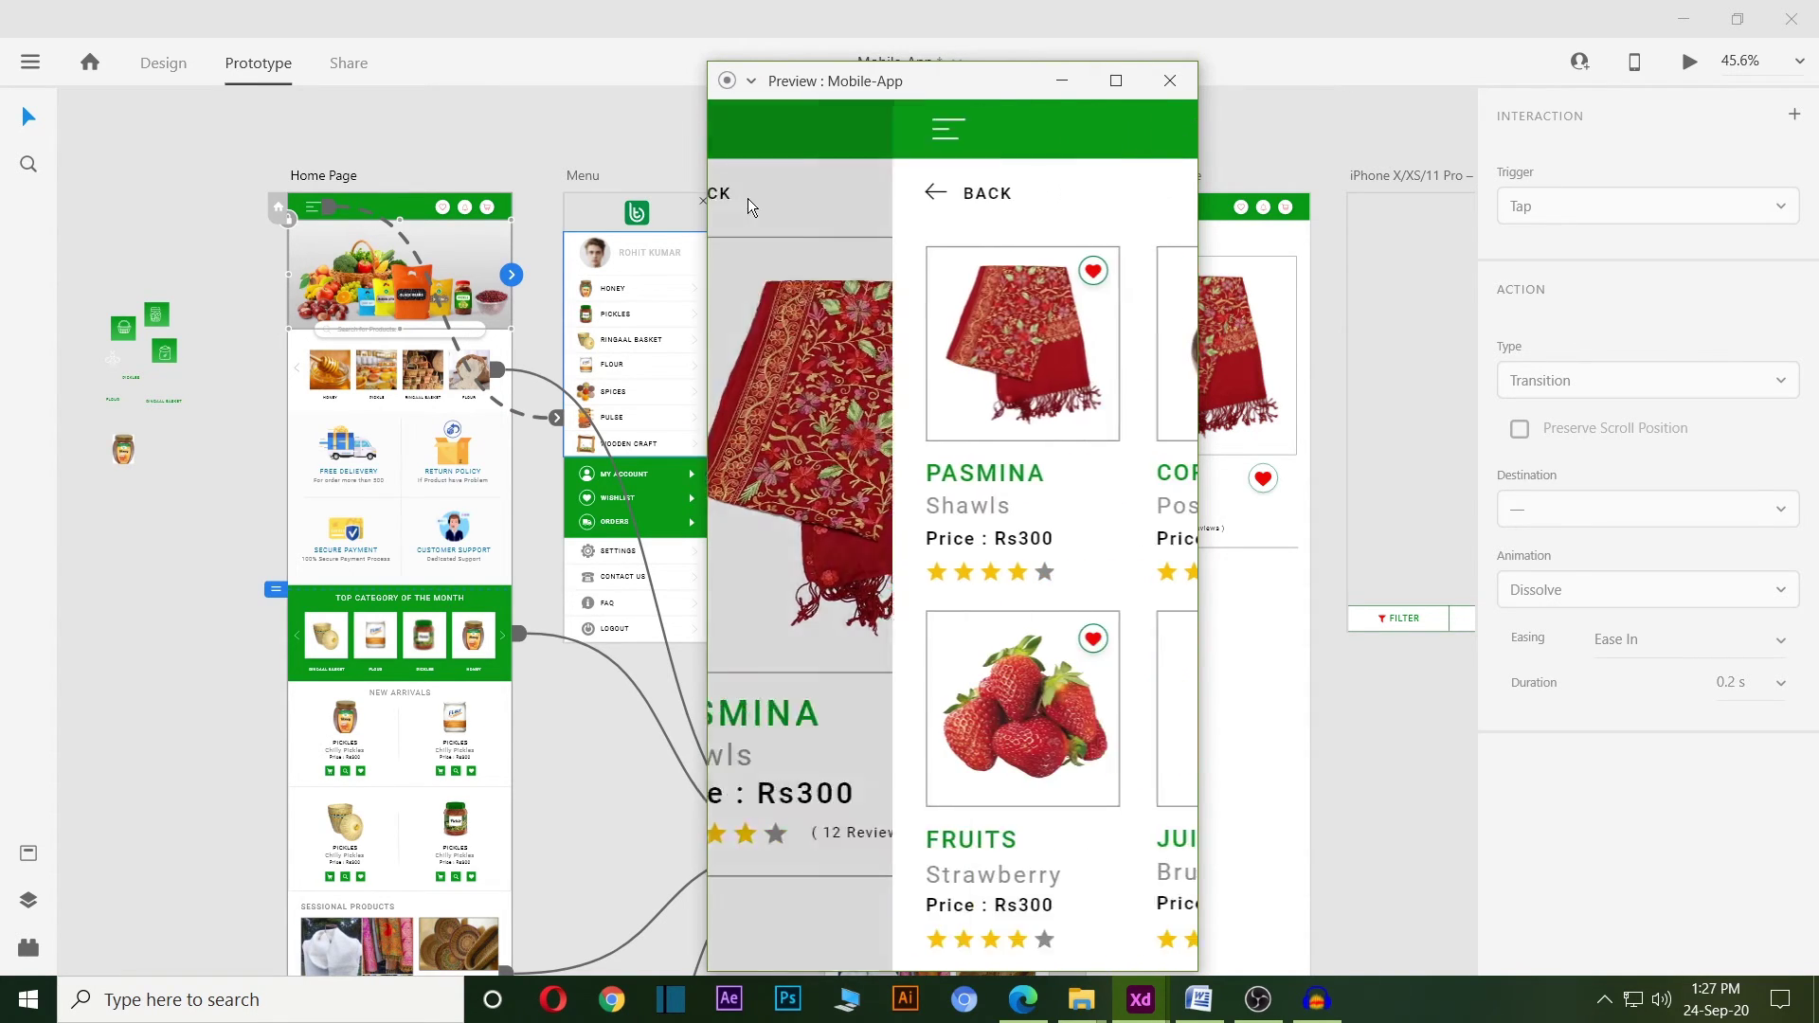
click(762, 135)
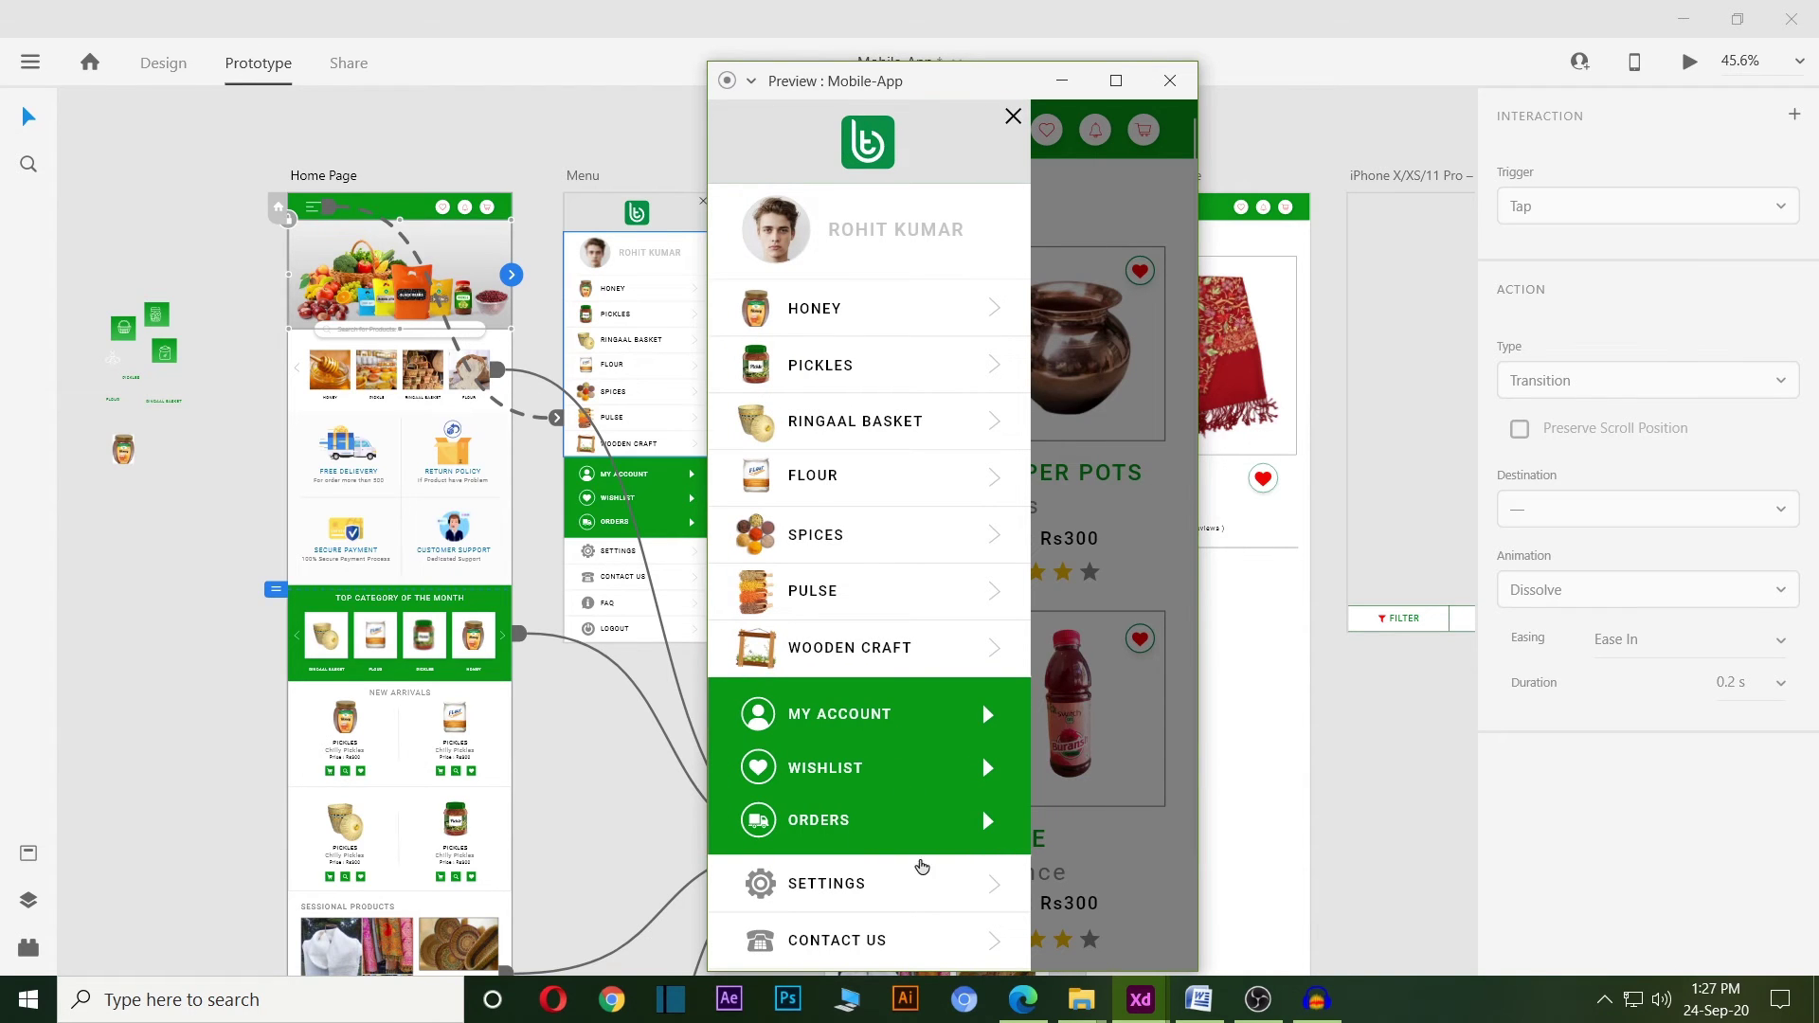
click(1013, 121)
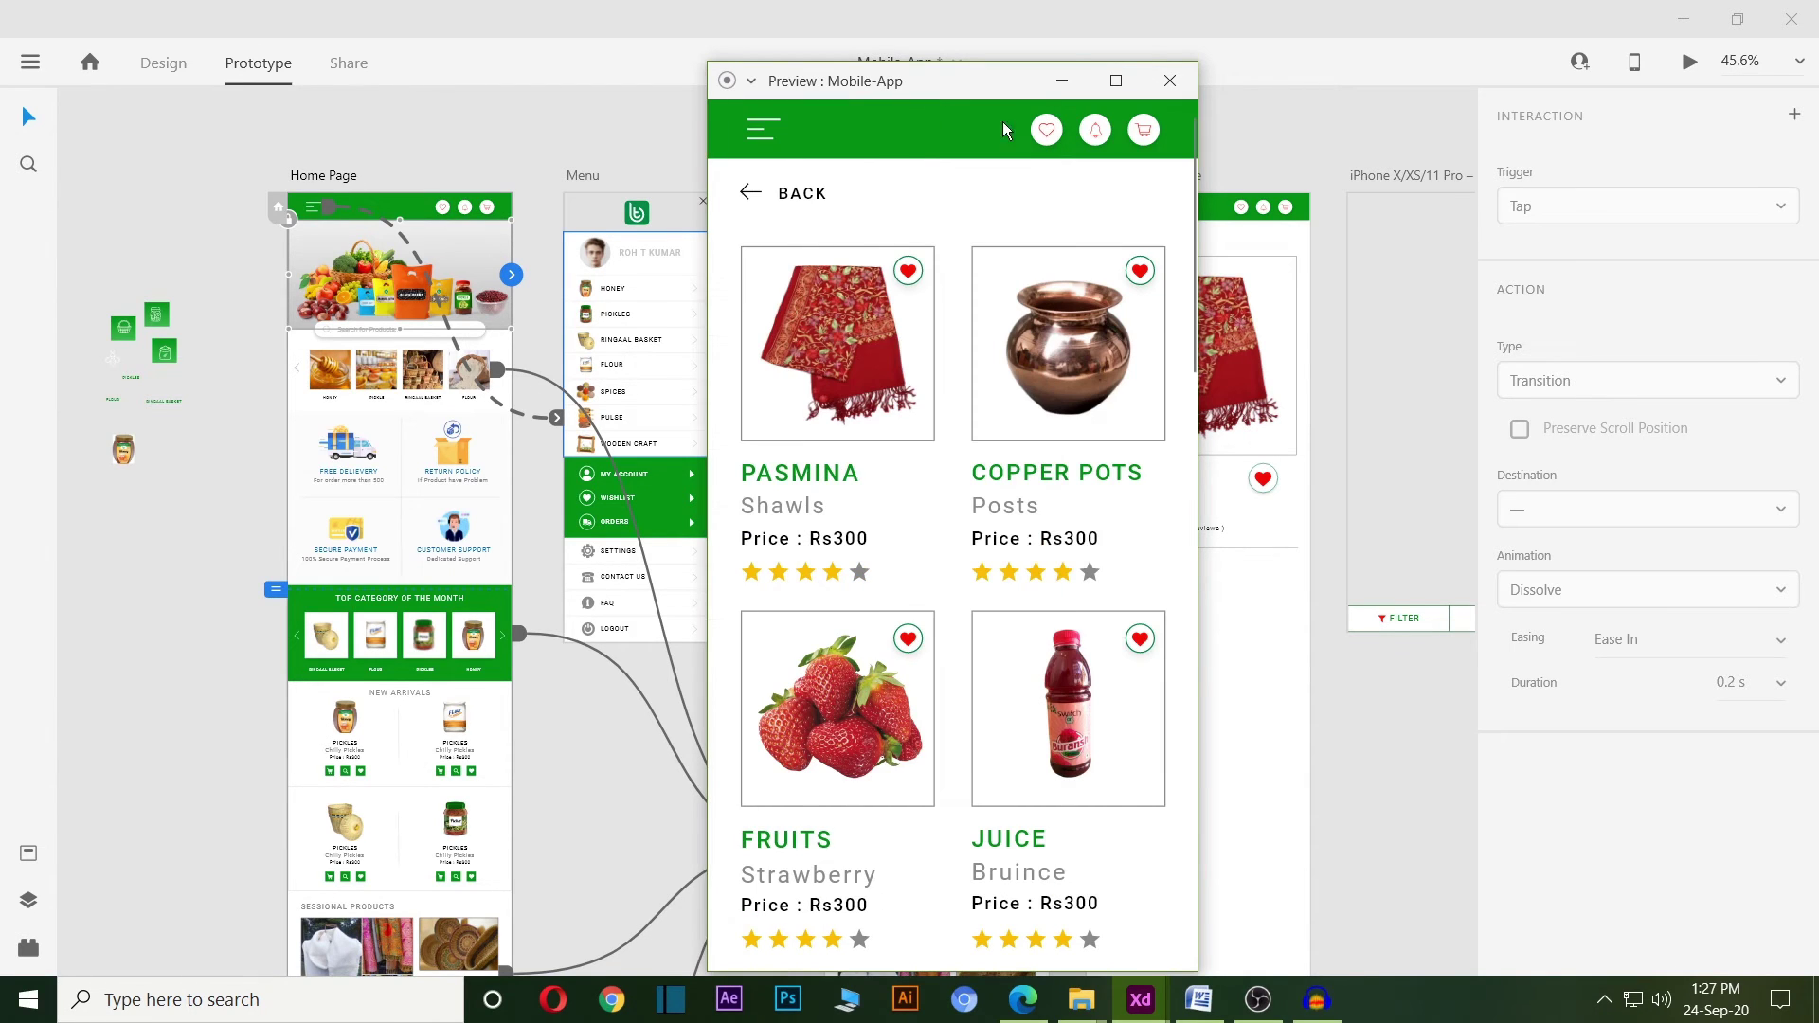
scroll(1059, 462, down, 5)
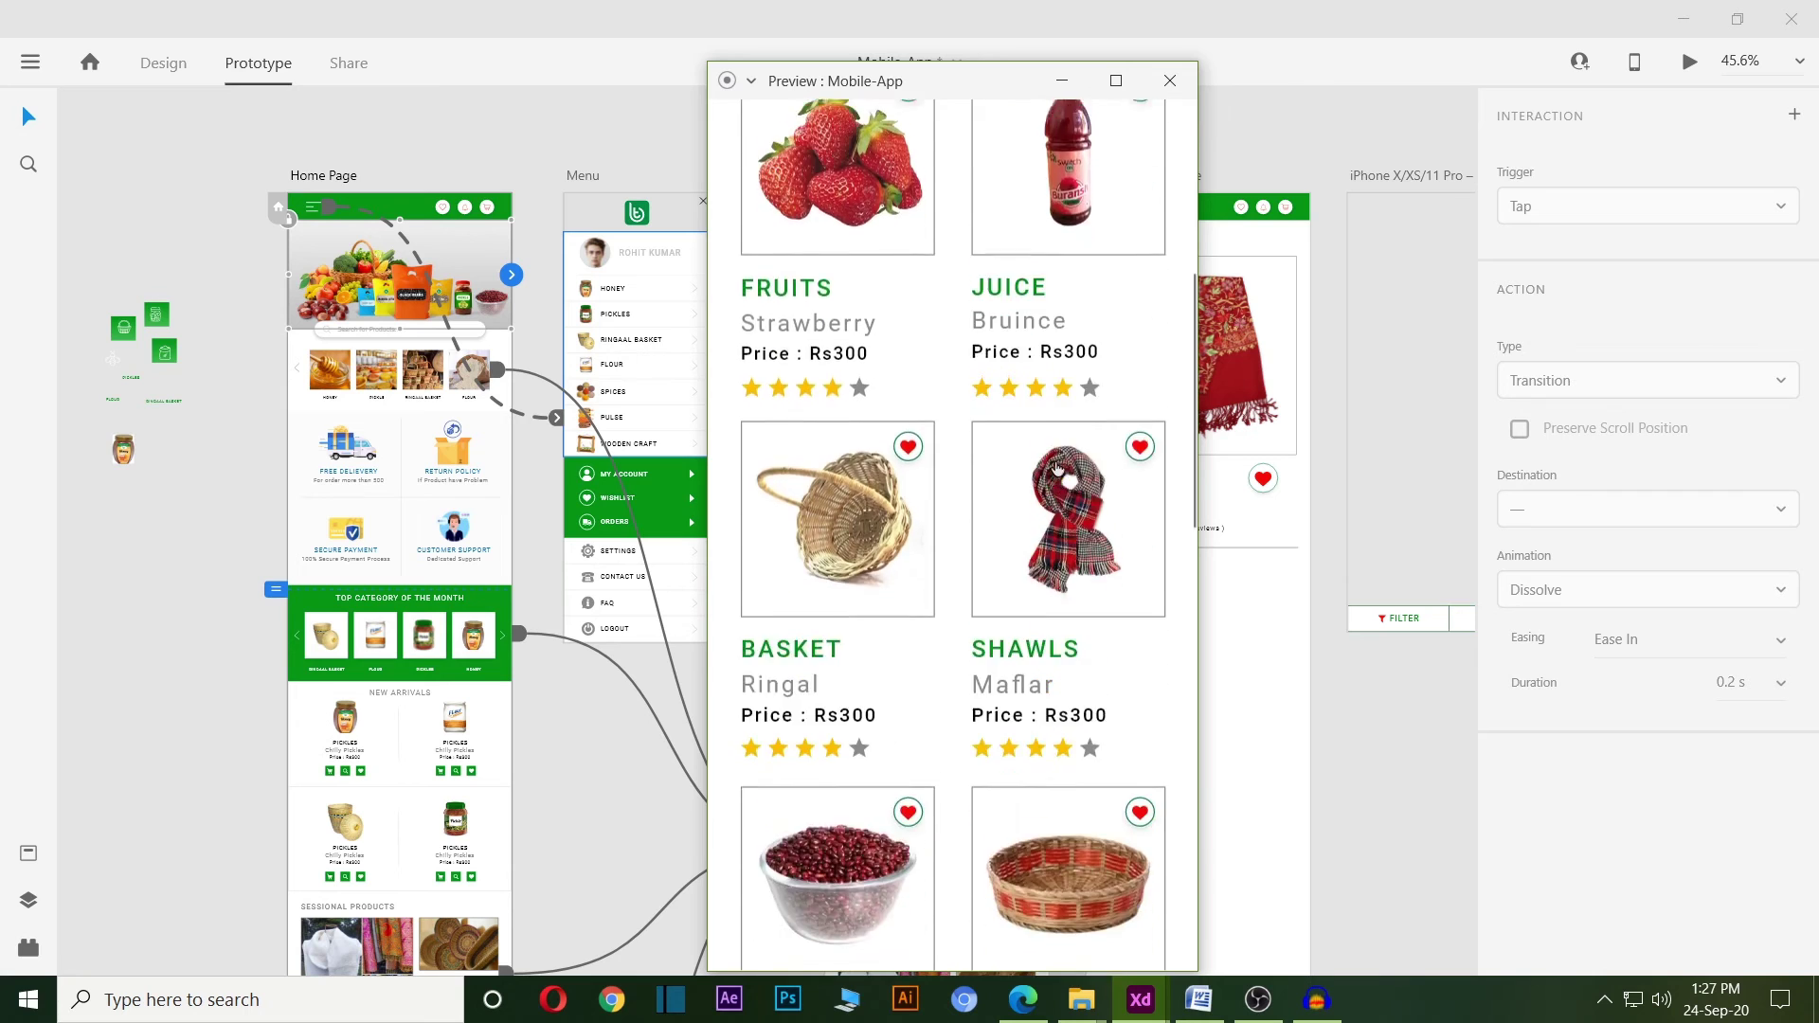
scroll(1059, 461, up, 5)
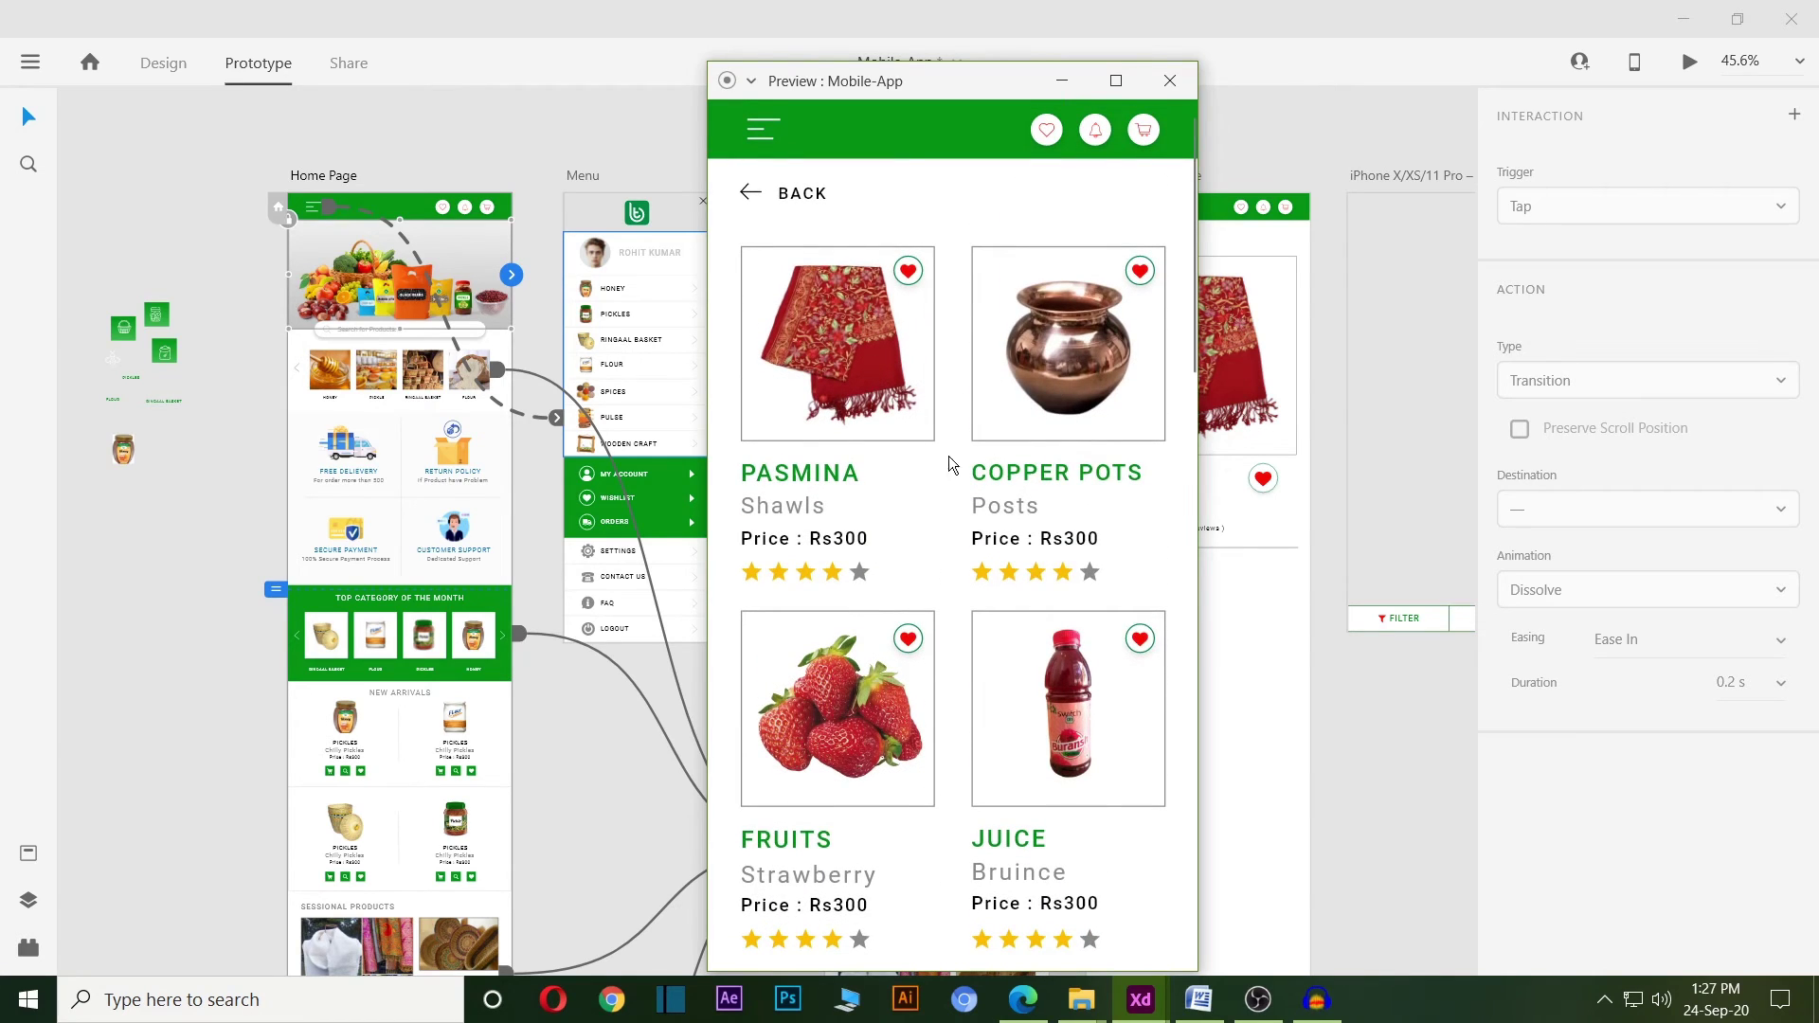
click(1170, 80)
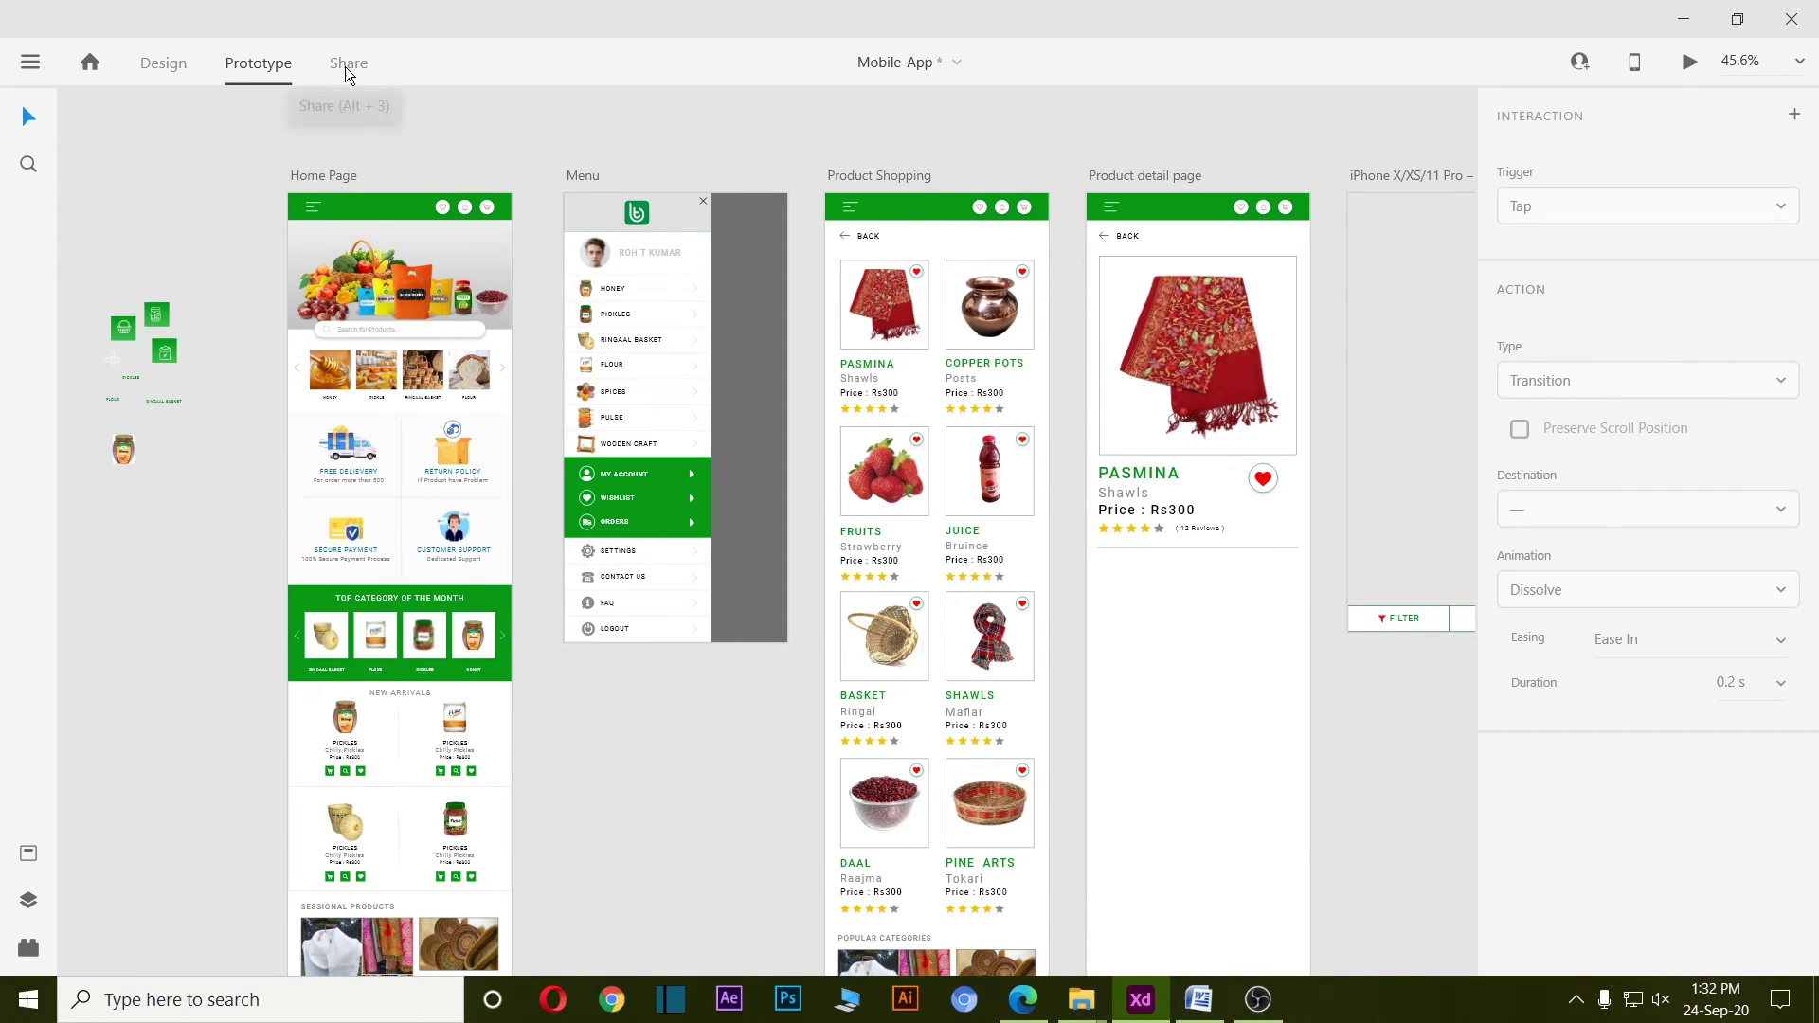
Update the Flow 1 Design Review link for anyone with the link and paste it into the browser.
click(345, 66)
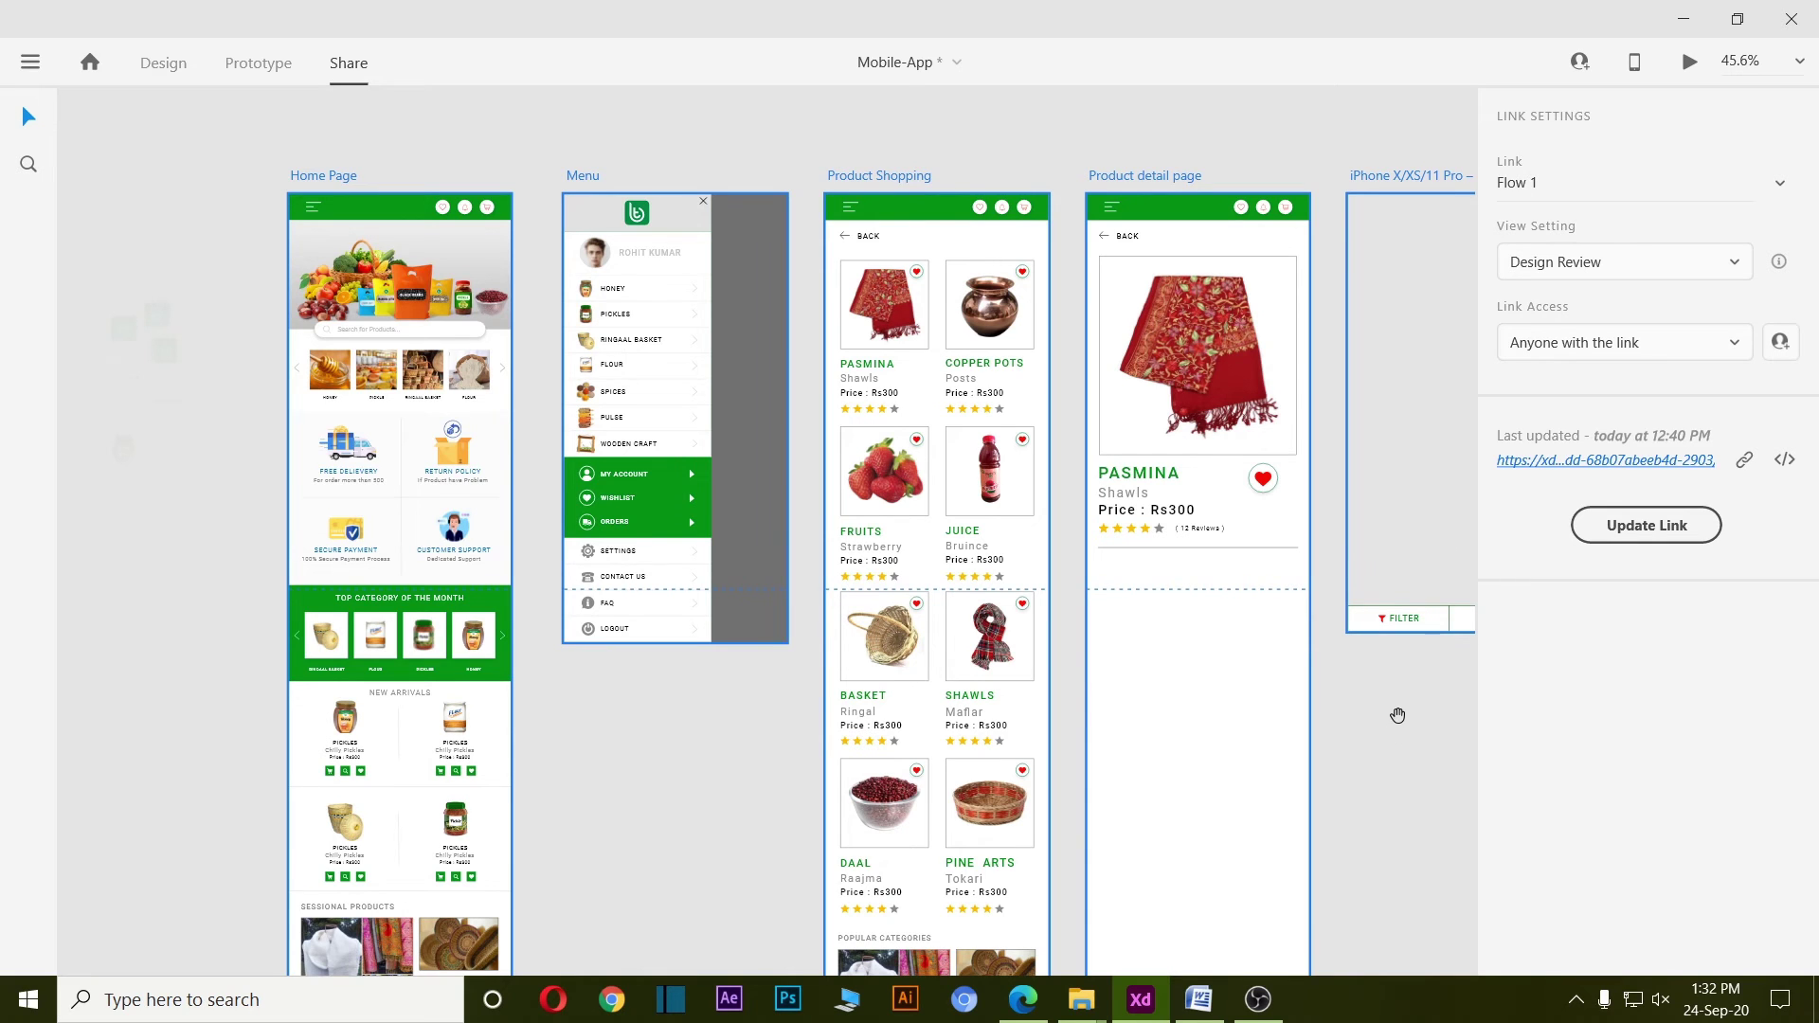
scroll(1114, 715, right, 5)
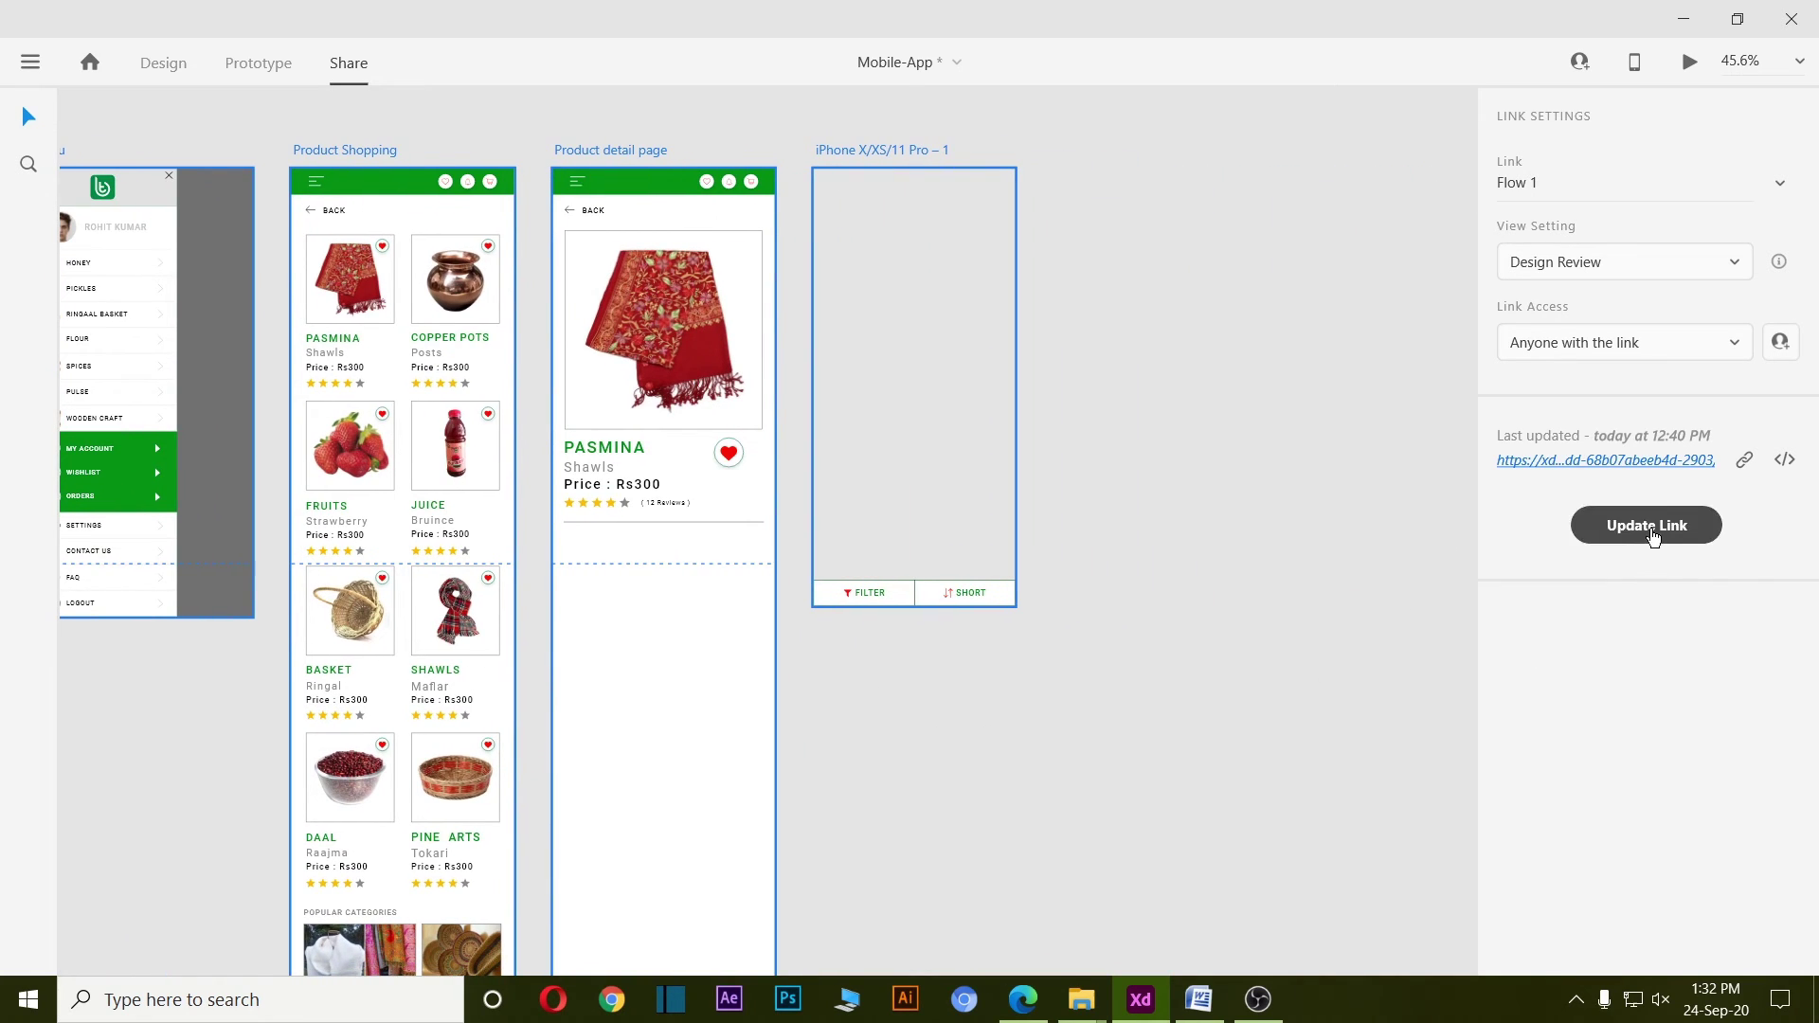
click(1654, 535)
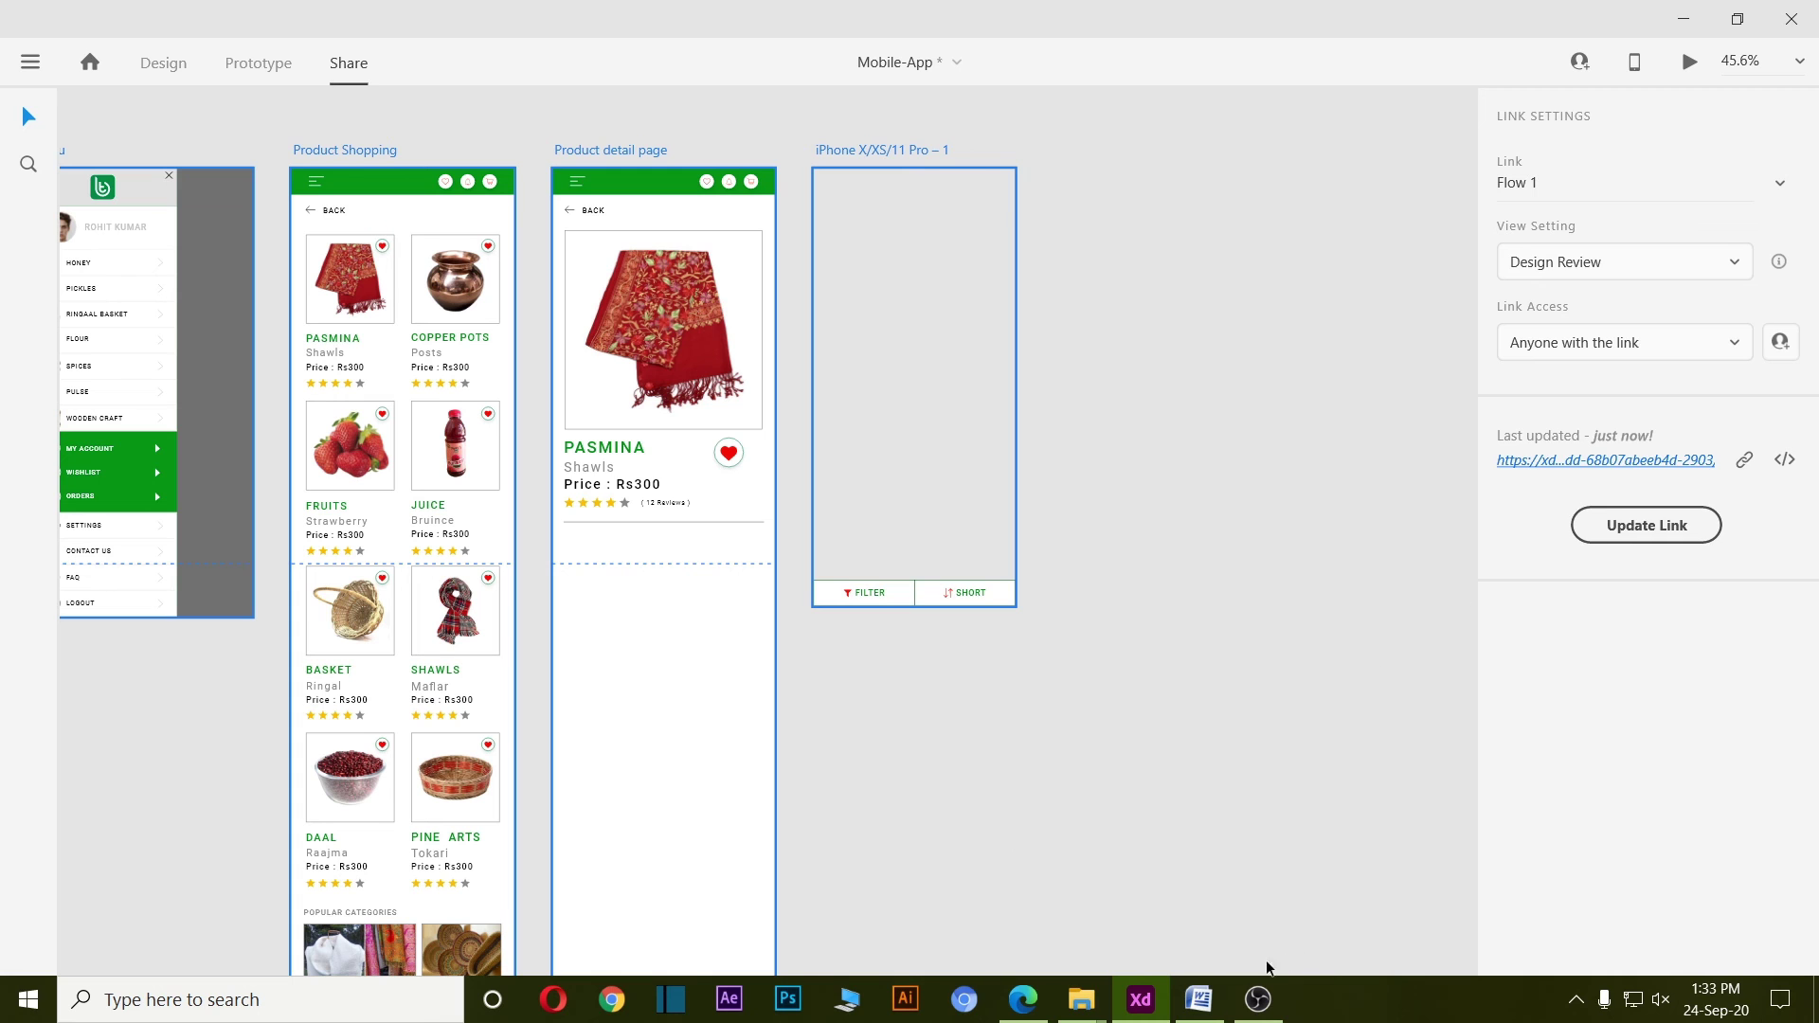
click(1022, 998)
Load the shared prototype, open and close its side menu, then open Flour's product listing.
key(Return)
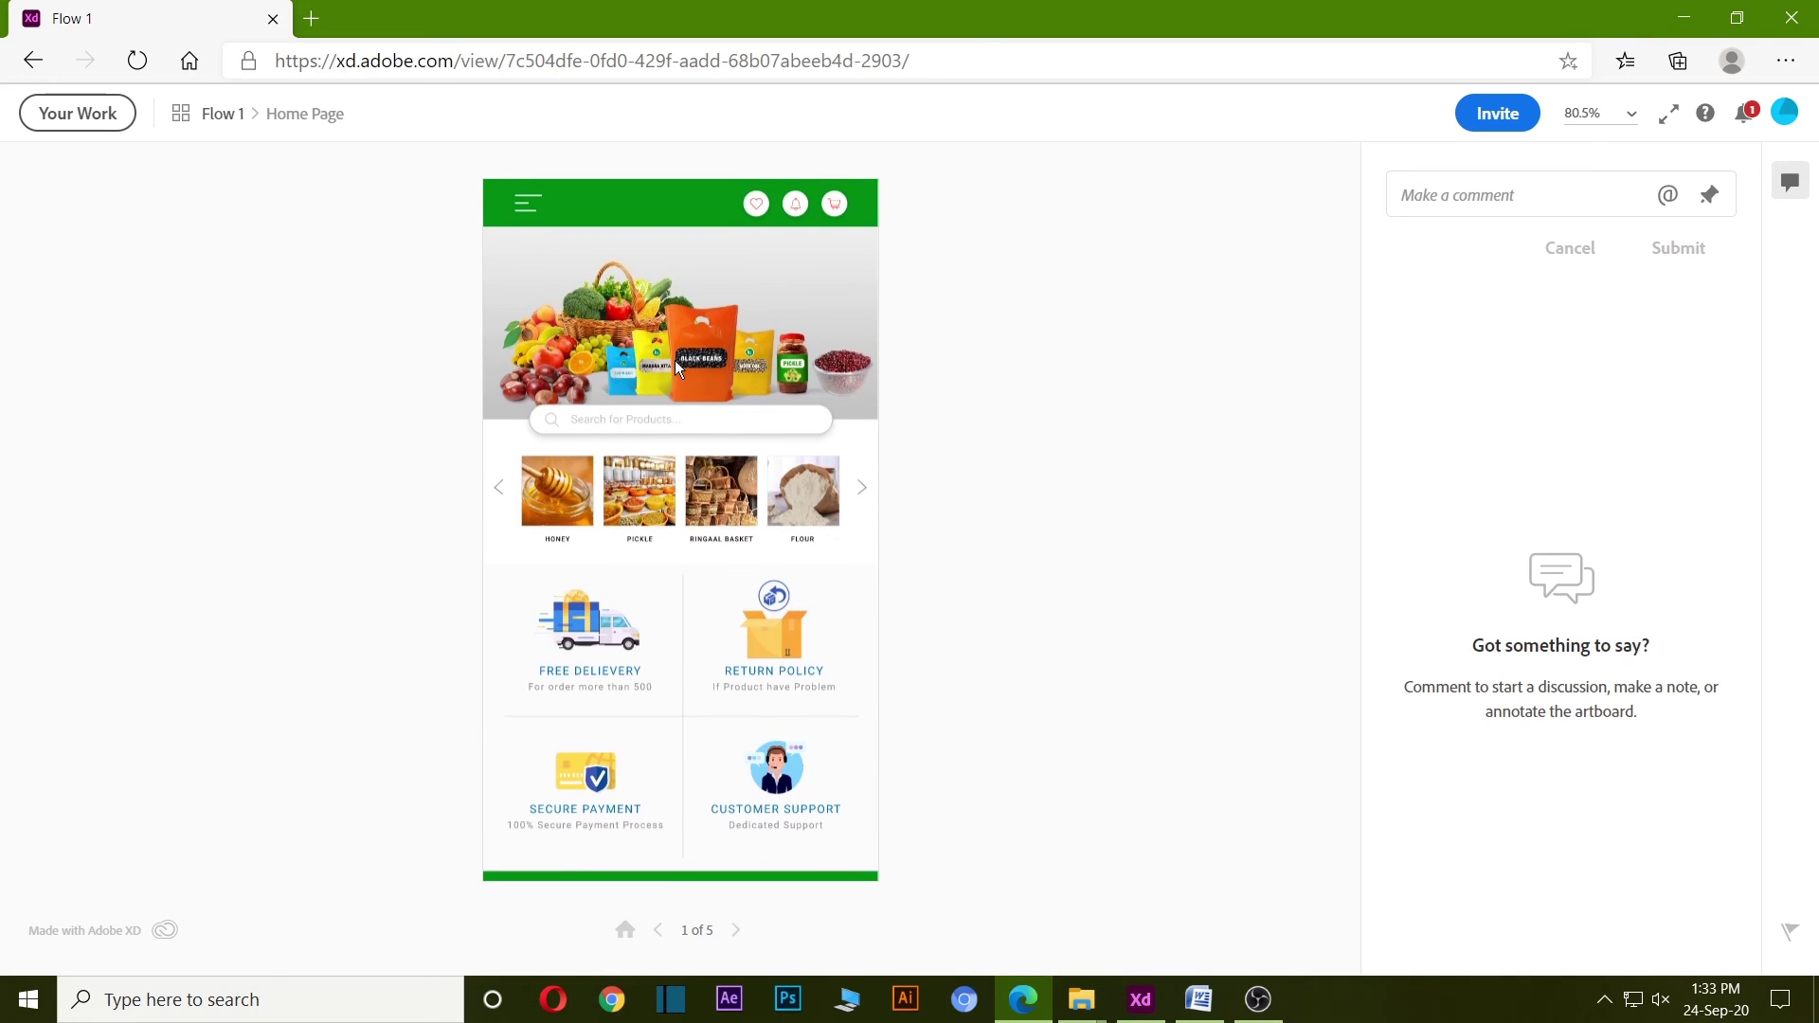
click(539, 214)
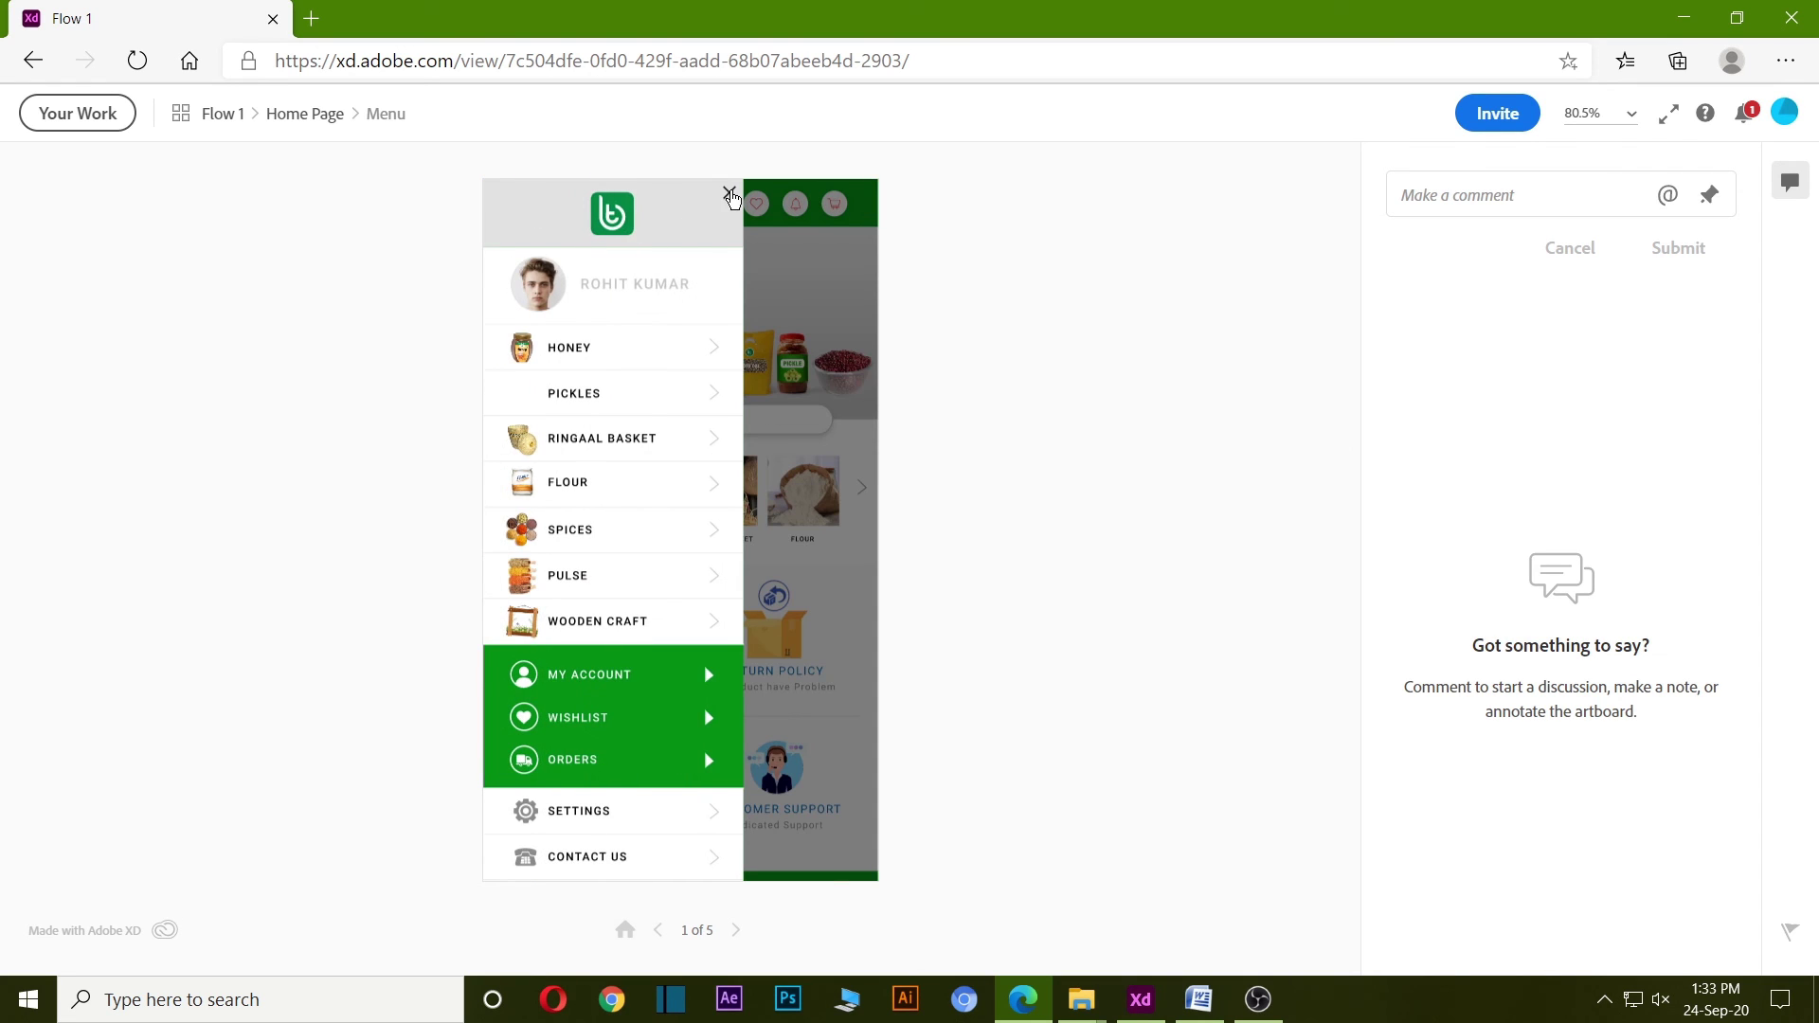
click(730, 193)
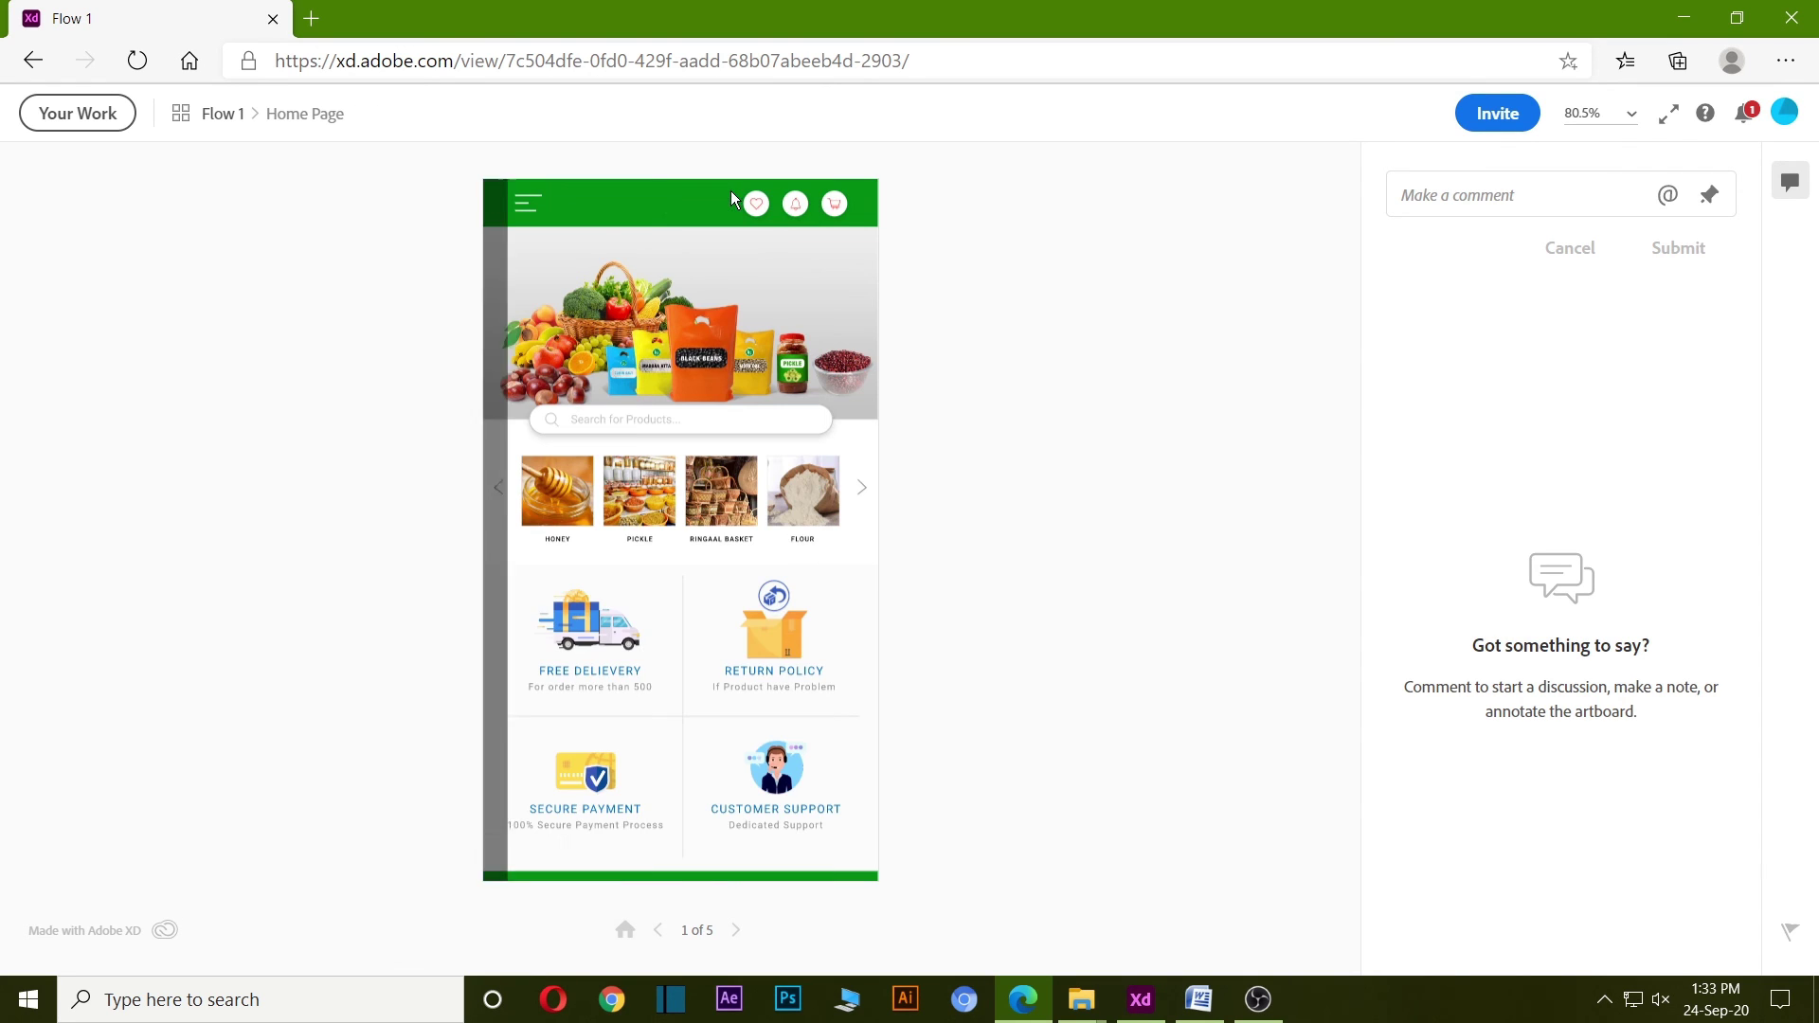
click(796, 497)
scroll(704, 358, down, 2)
scroll(704, 356, down, 2)
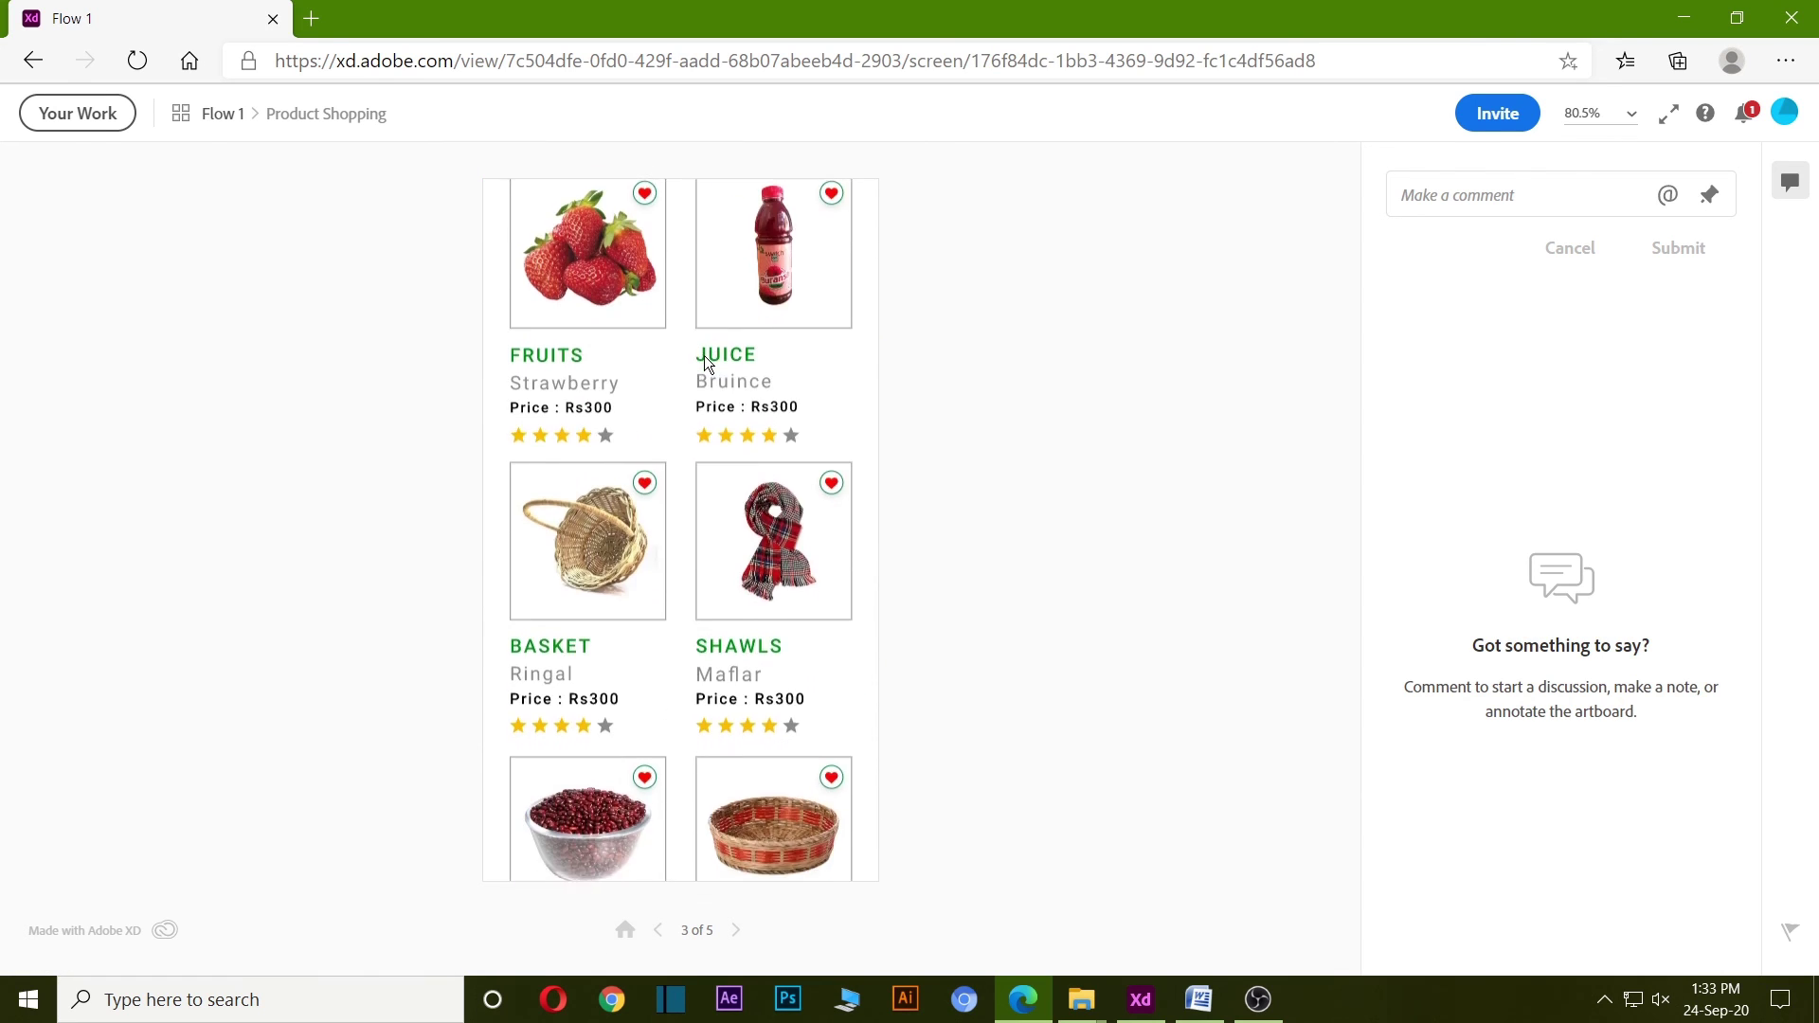
scroll(701, 360, up, 4)
Open the Pasmina shawl's detail page and go back to the Home Page.
click(555, 389)
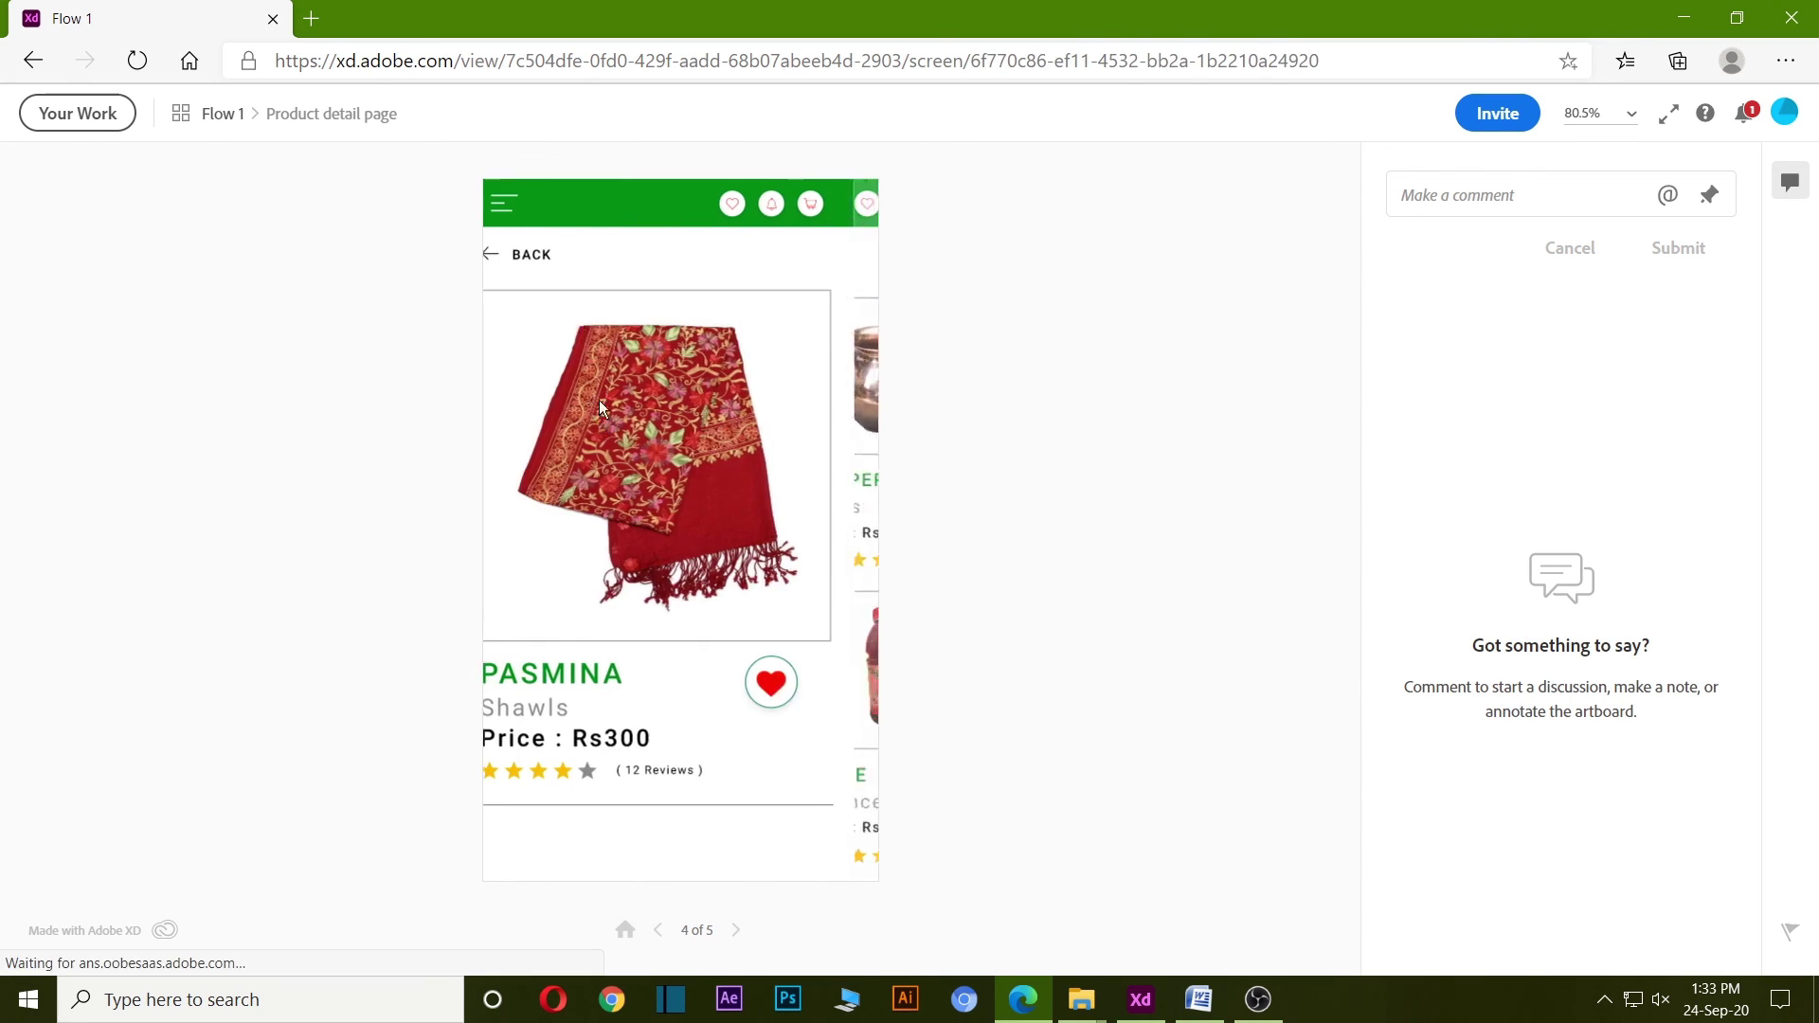
scroll(675, 459, down, 4)
scroll(680, 474, up, 4)
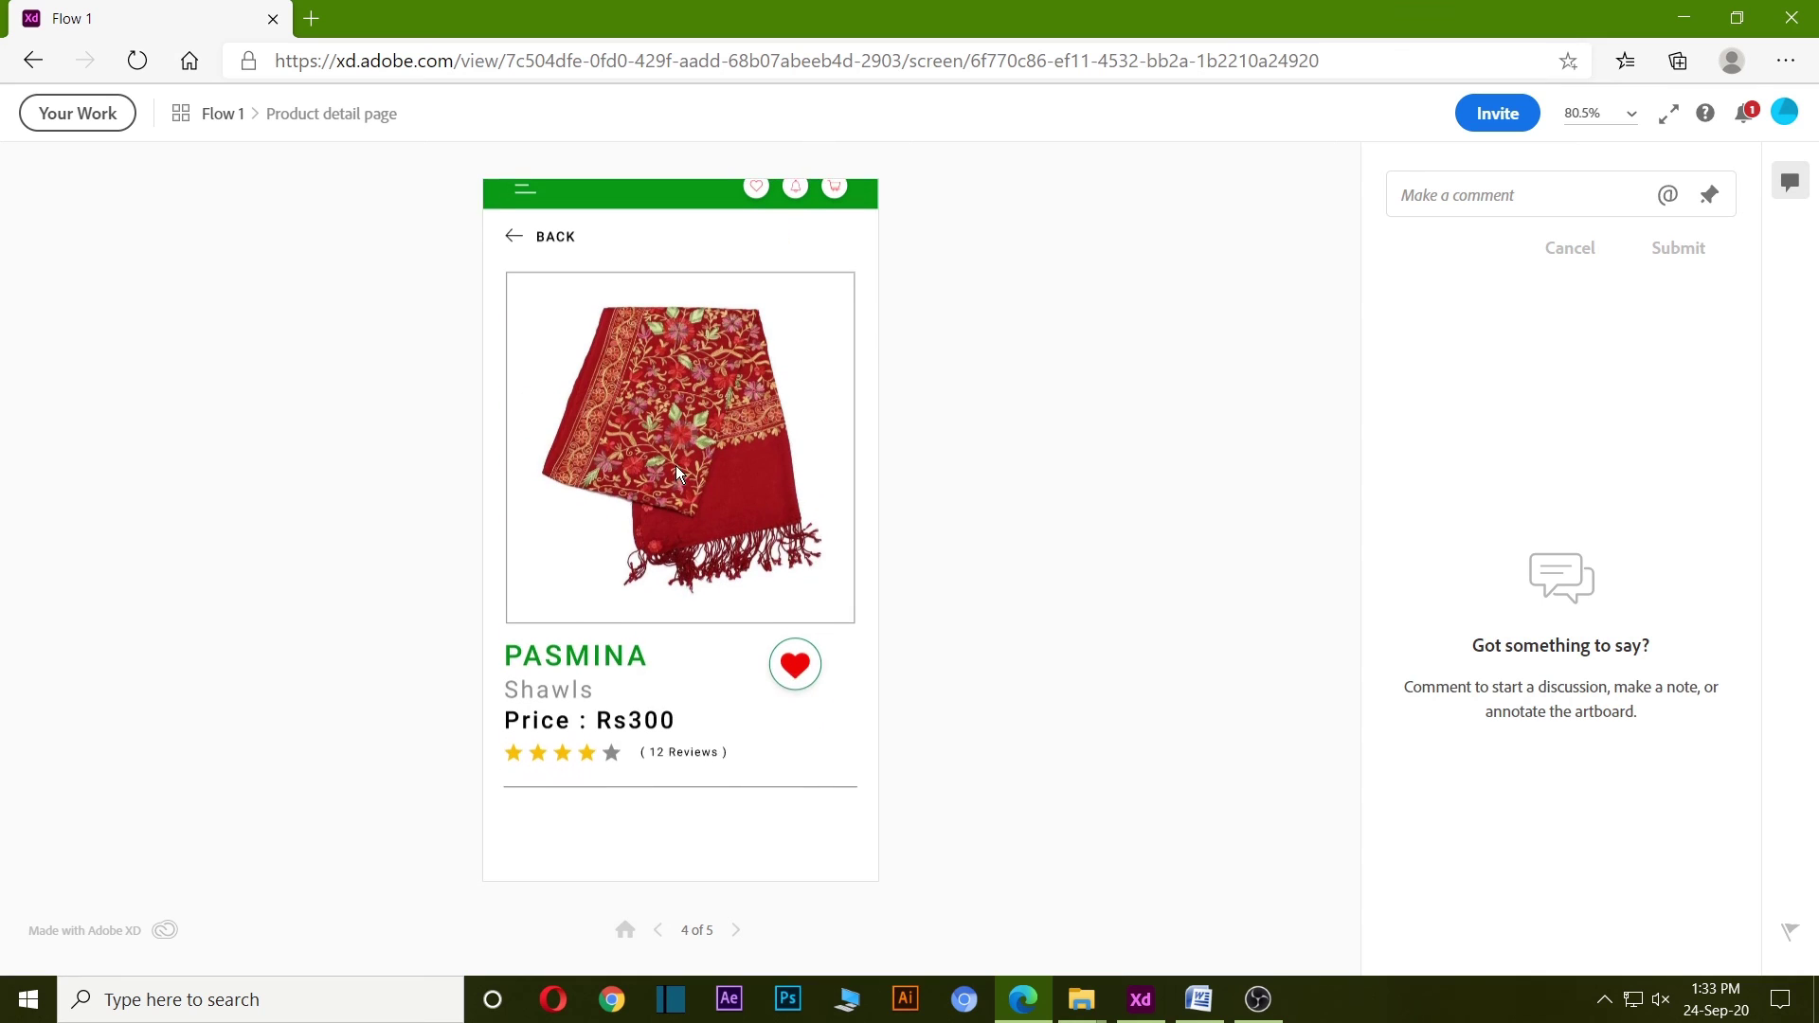
click(536, 248)
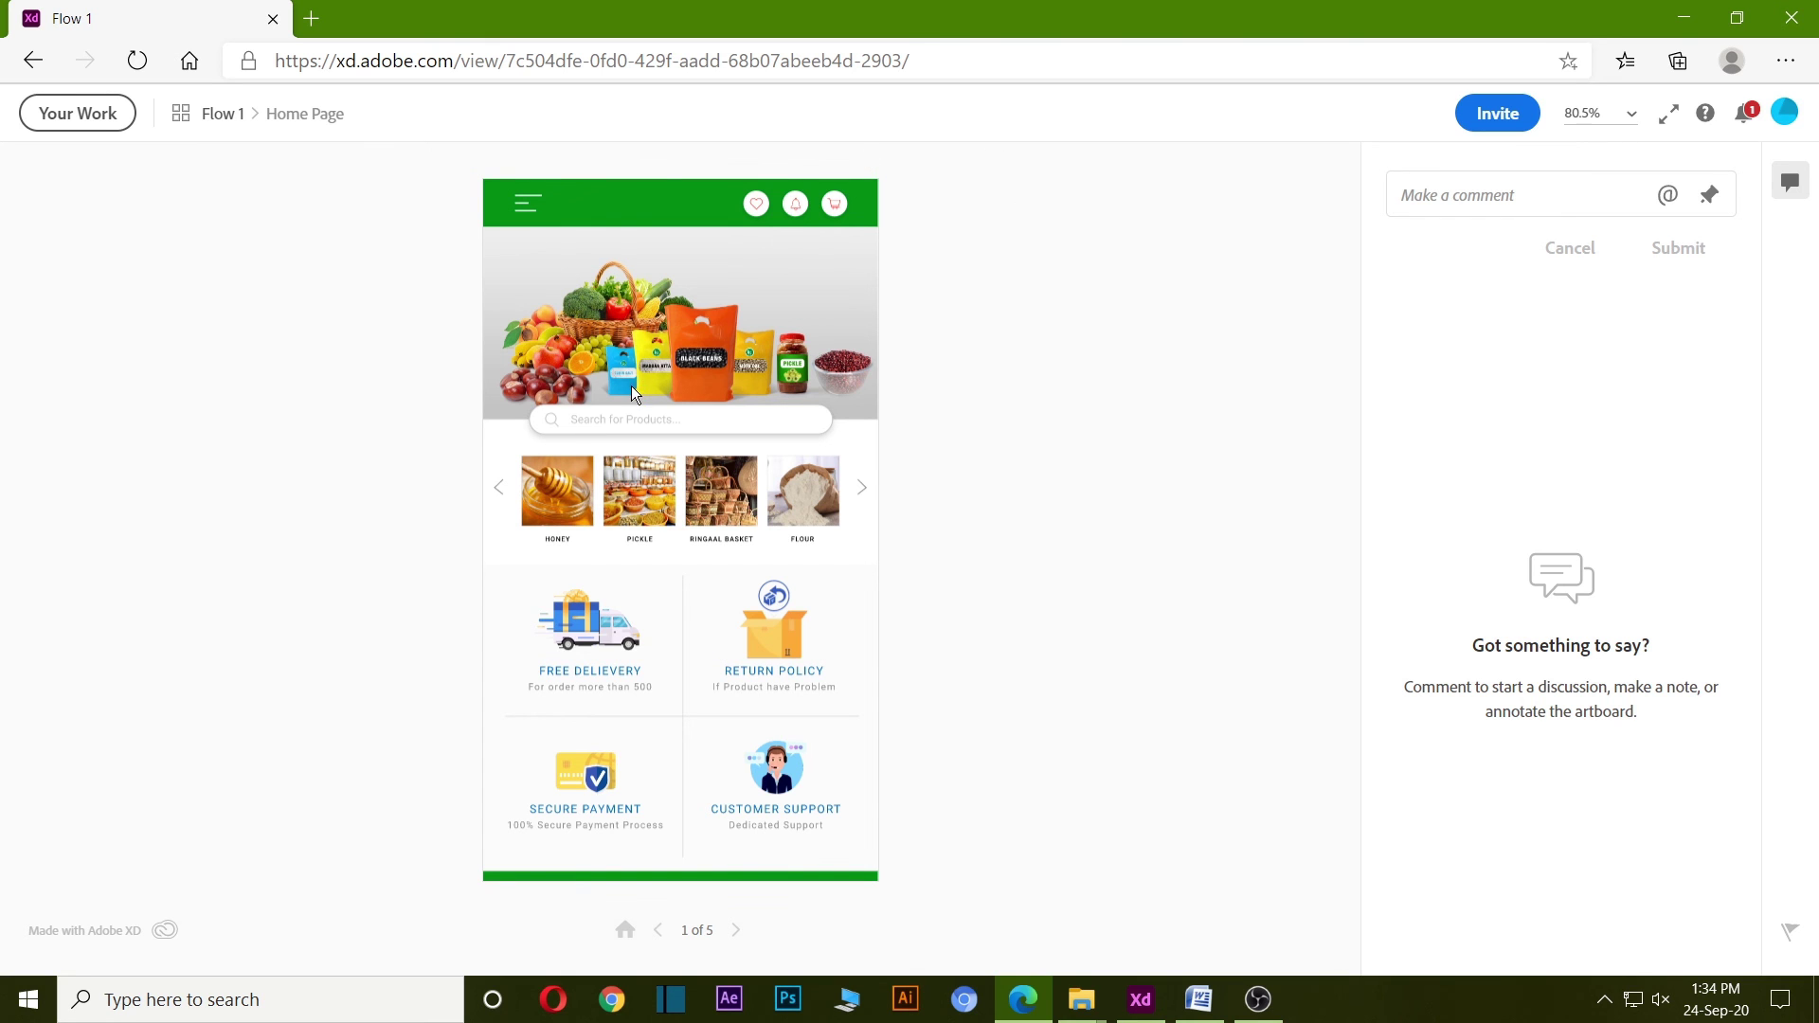
scroll(631, 392, down, 1)
scroll(720, 498, down, 3)
scroll(722, 502, up, 4)
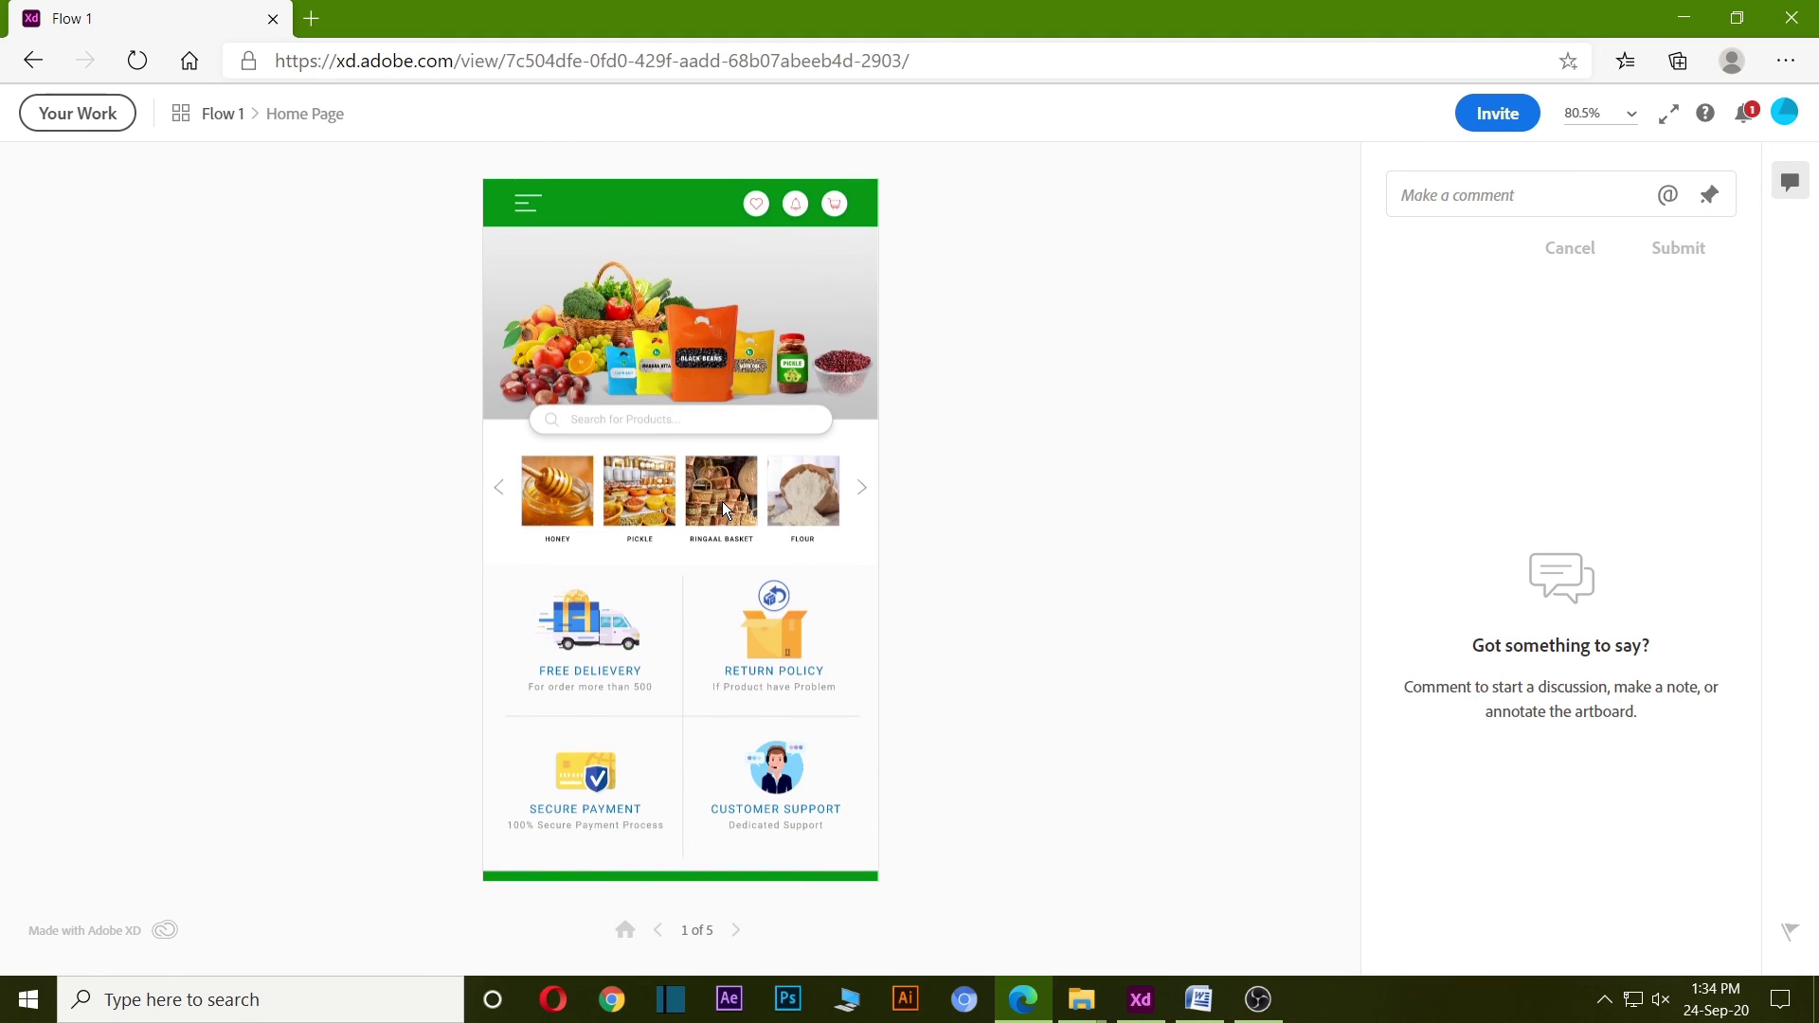